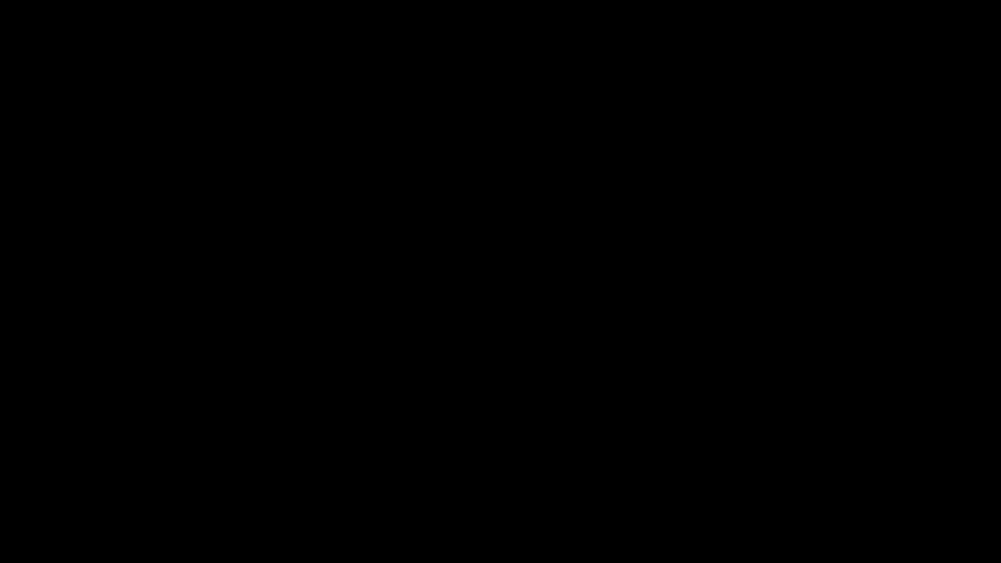
Enter the text thisLayer.name and drag across the composition area
text(thisLayer.name)
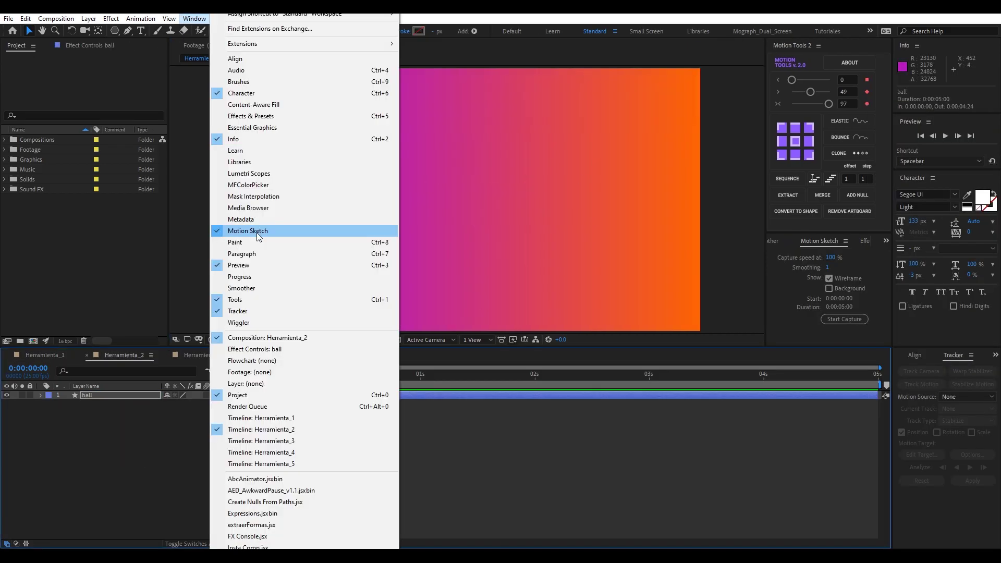
click(259, 231)
click(845, 319)
drag(305, 117, 345, 242)
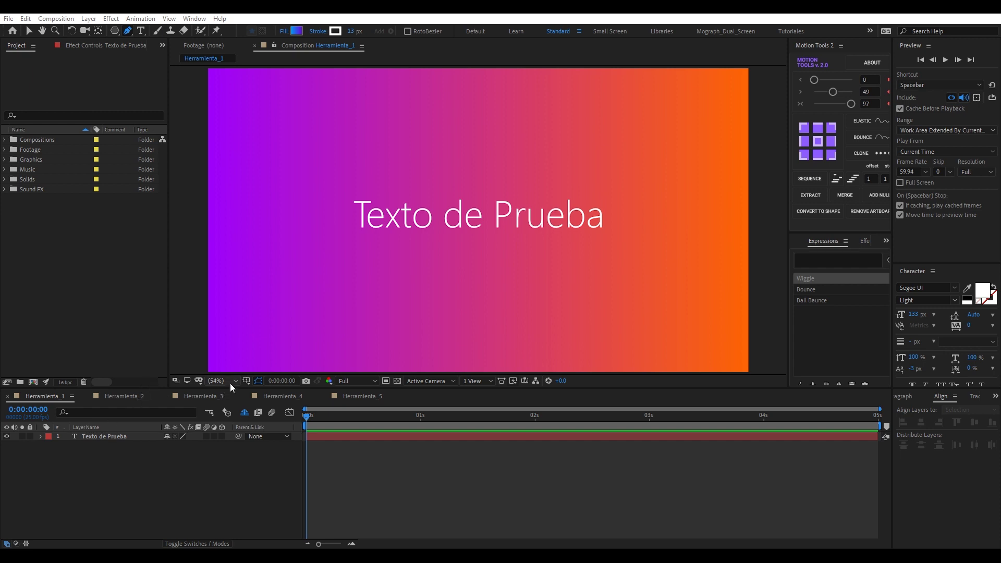
Select Texto de Prueba, twirl open its Text group to show Source Text, and return to the Selection tool (V)
click(230, 461)
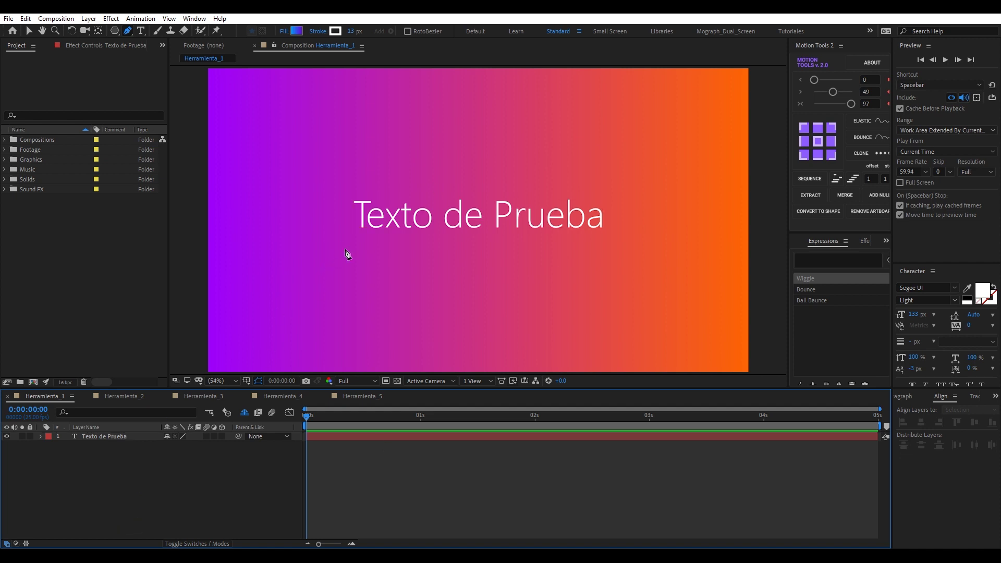
click(141, 436)
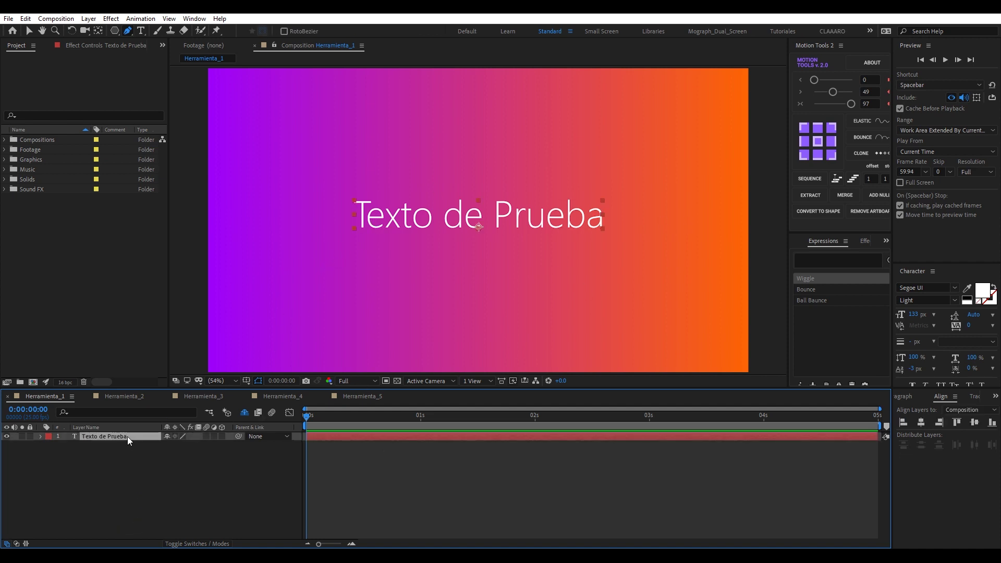
click(40, 436)
click(50, 446)
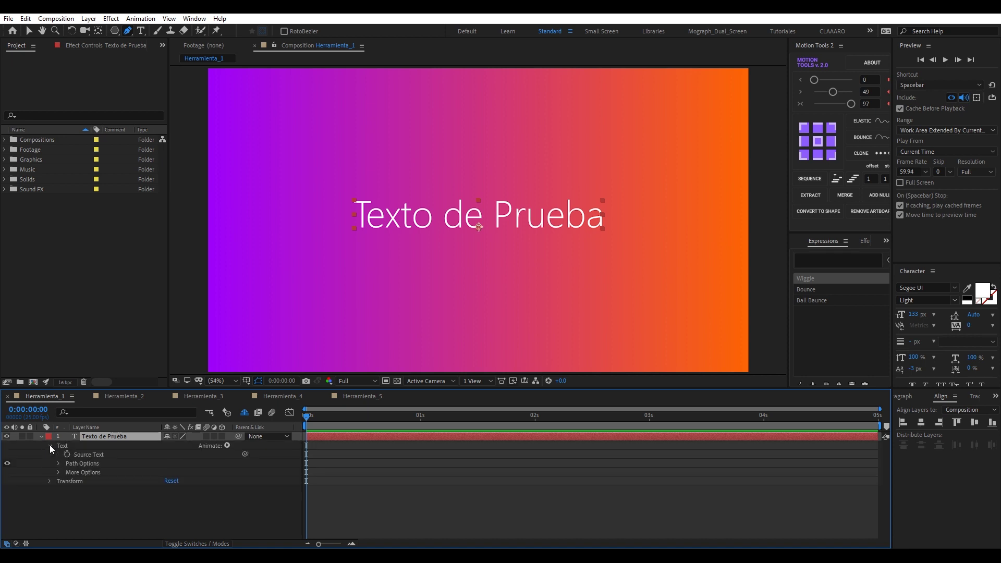
click(86, 455)
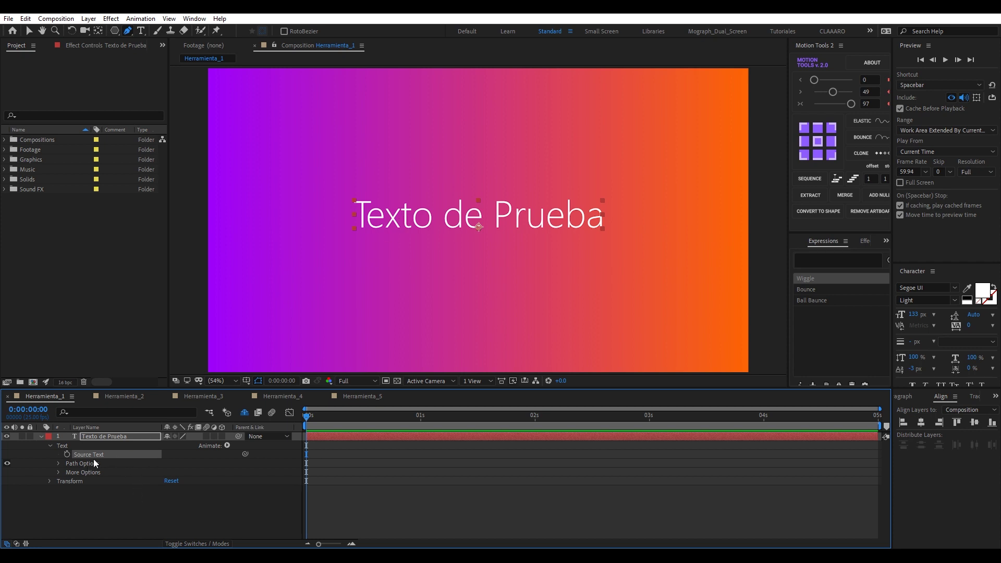
key(v)
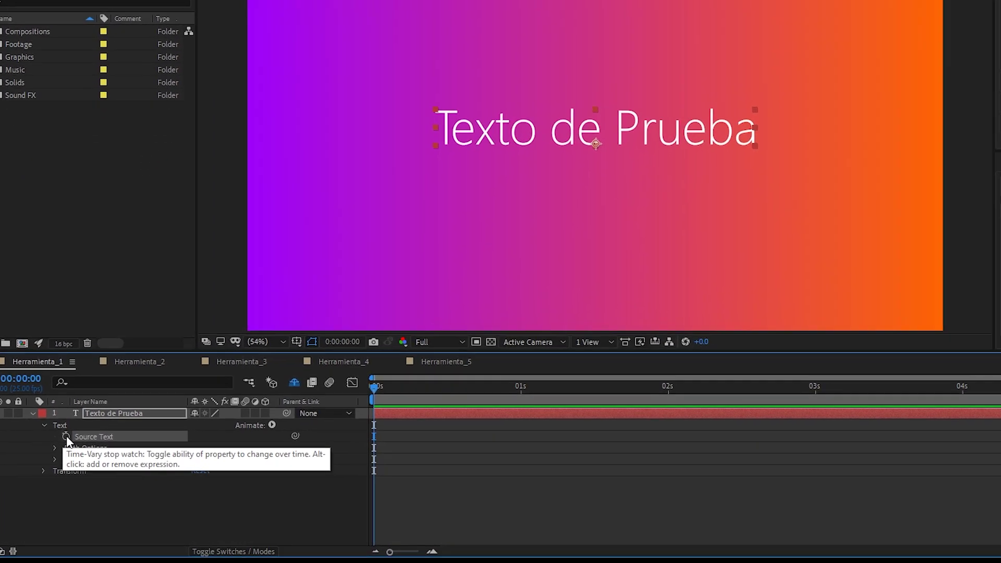
Add an expression to Source Text and replace the default code with thisLayer.name
alt+click(65, 437)
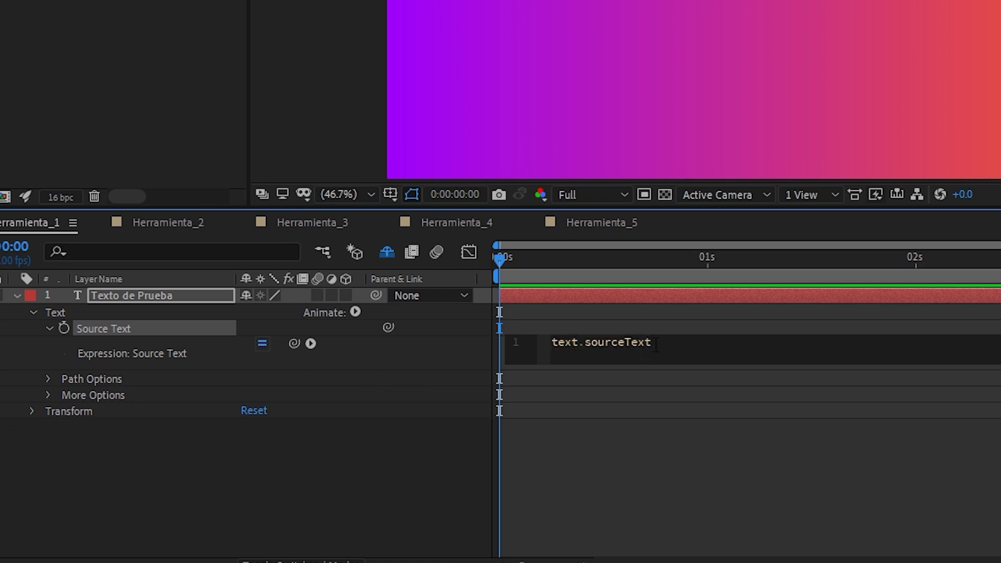
drag(658, 343, 565, 357)
text(this)
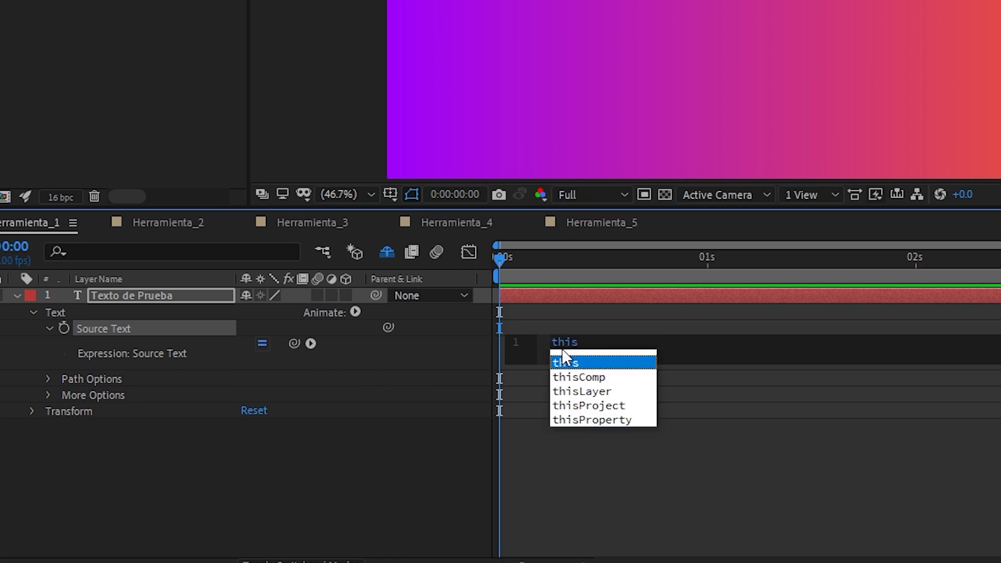
text(L)
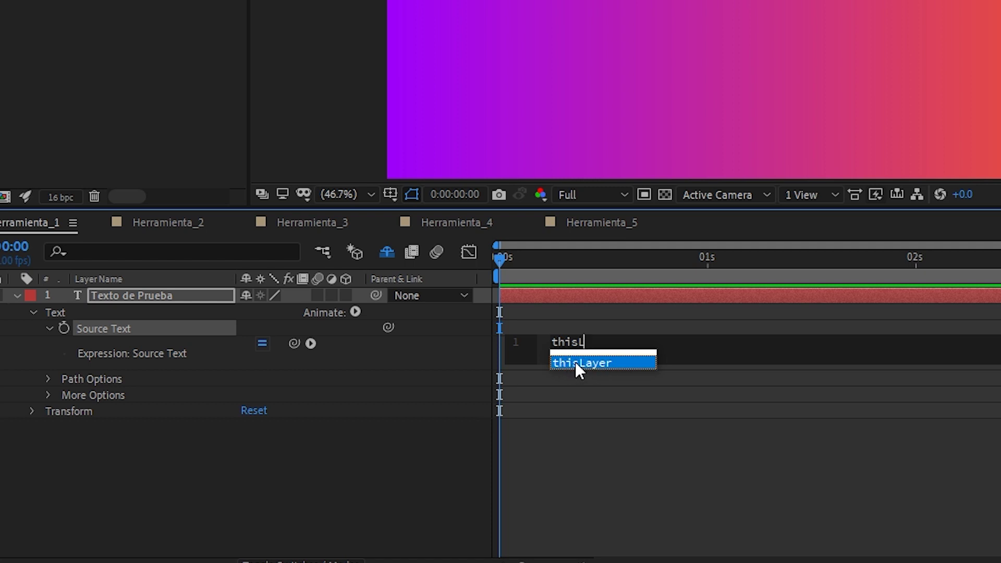
click(580, 363)
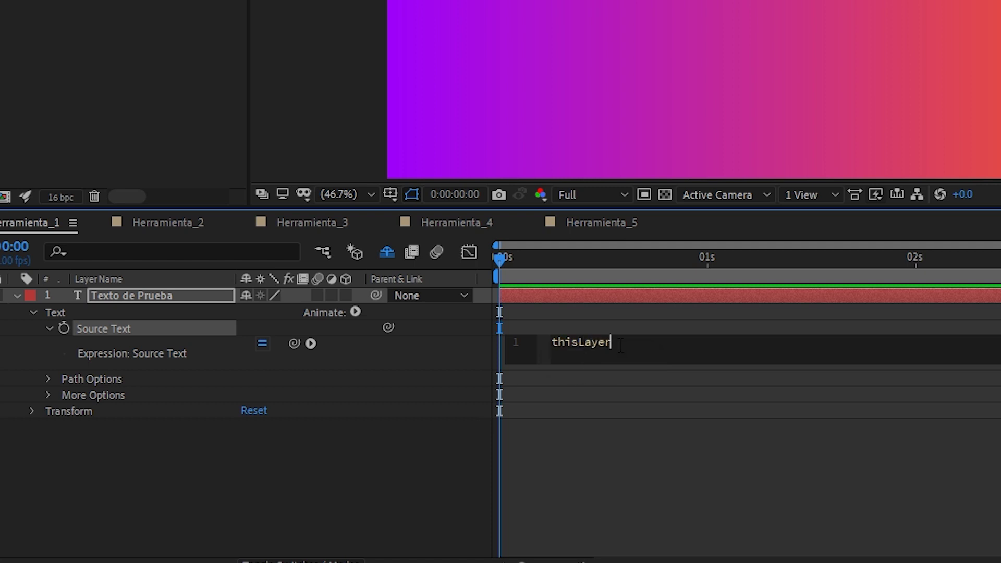
text(.name)
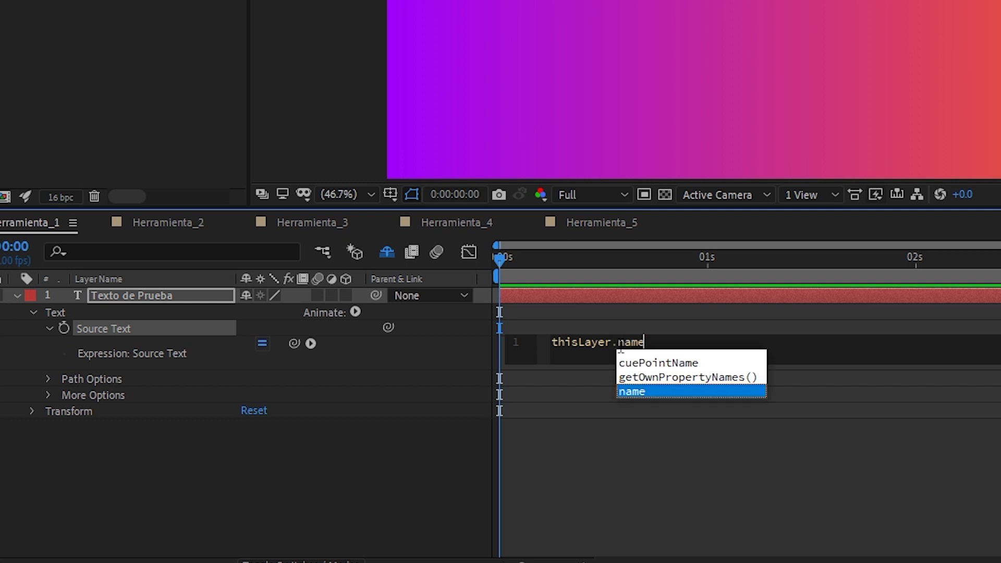
key(Escape)
Highlight the thisLayer and name parts of the expression to review it
drag(611, 342, 551, 345)
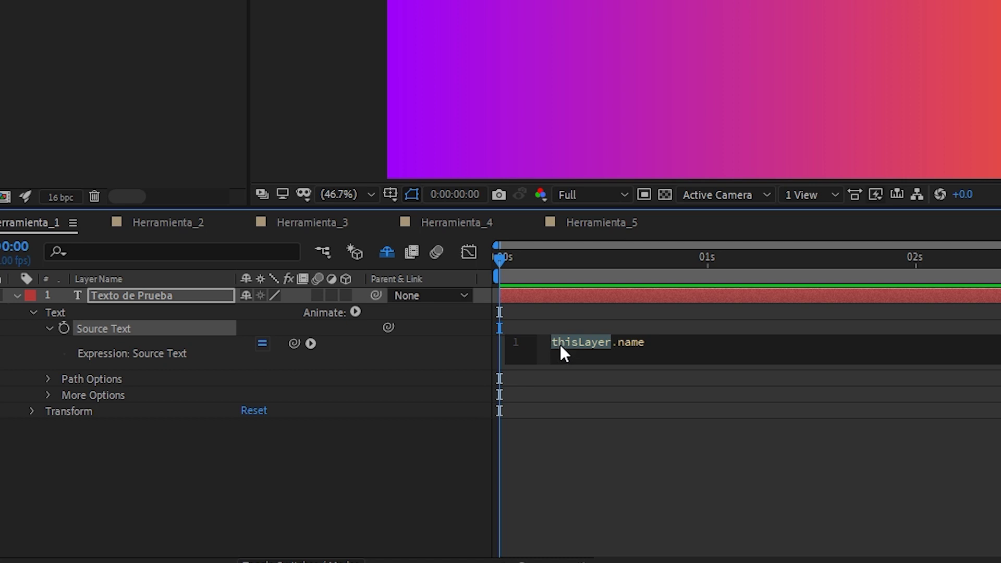
drag(618, 344, 649, 349)
click(649, 349)
drag(552, 343, 655, 344)
click(655, 344)
drag(611, 343, 552, 342)
click(646, 342)
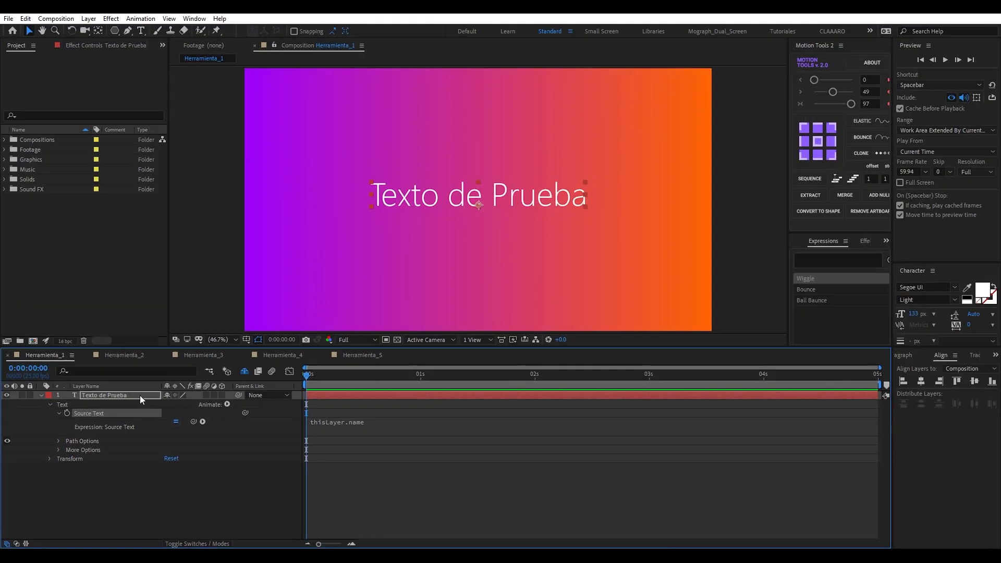
Rename the text layer to 'hola mundo' and confirm the on-screen text updates to match
click(92, 395)
key(Return)
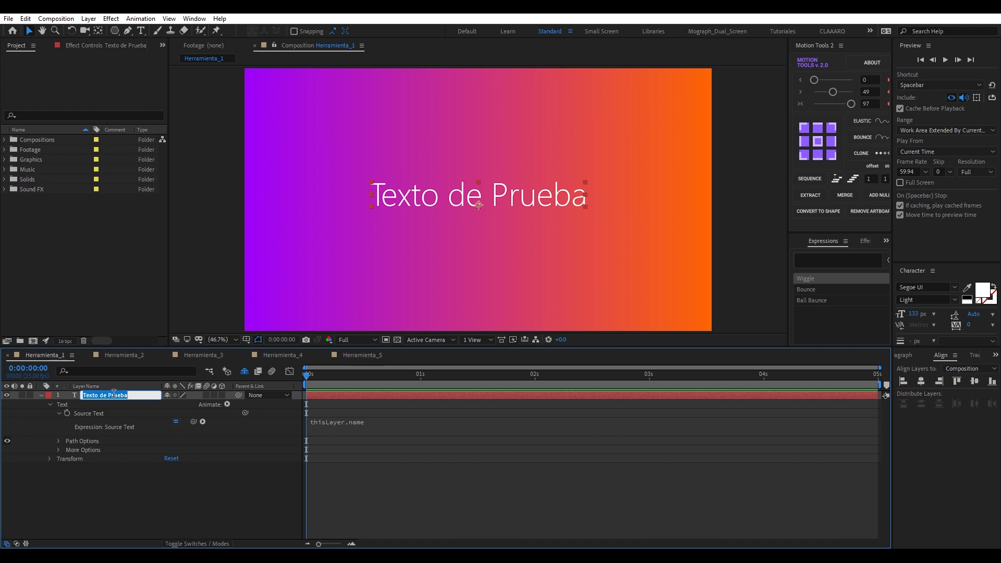
text(hola mundo)
key(Return)
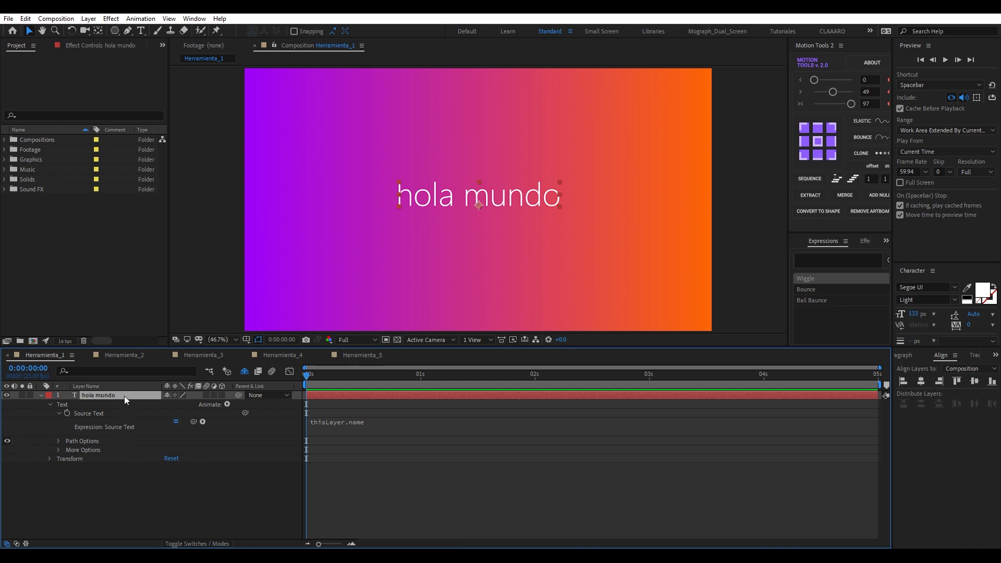
click(267, 502)
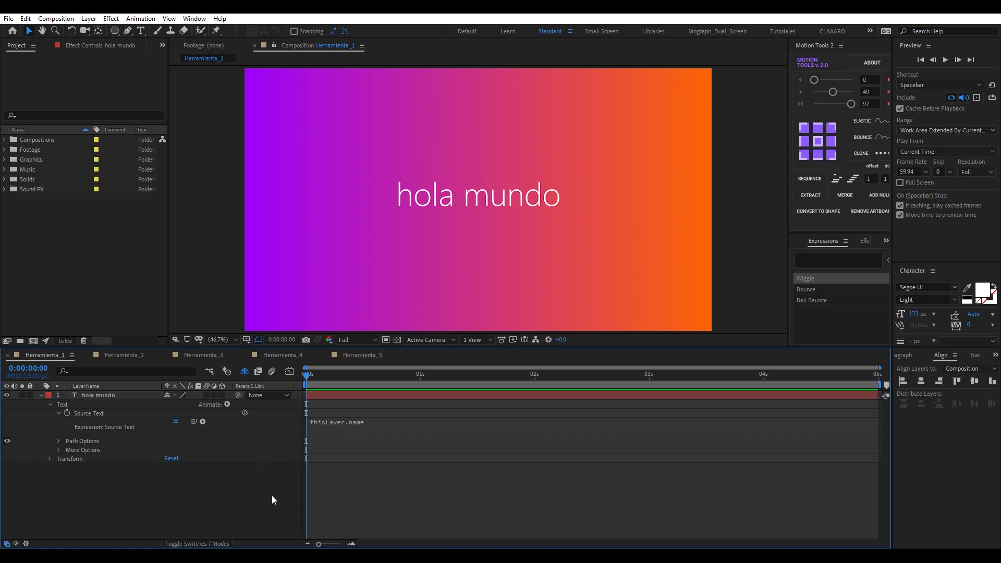
click(447, 198)
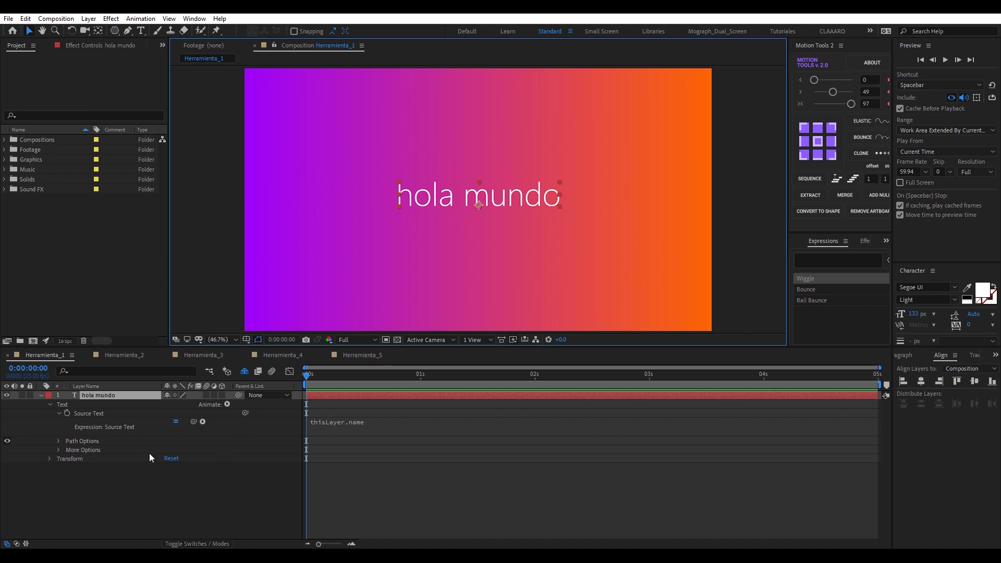
Review the Source Text expression by highlighting its 'name' part
click(151, 395)
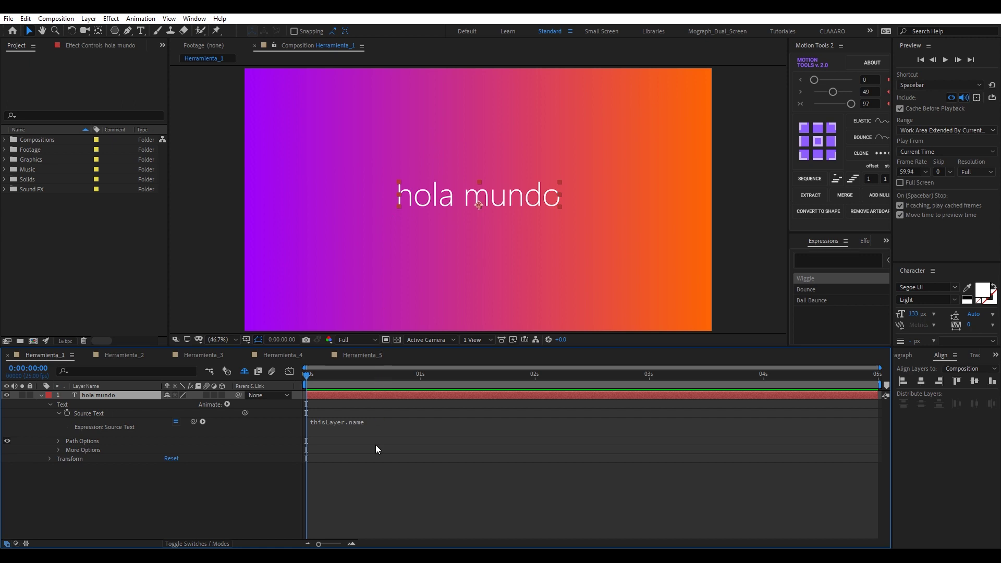
click(371, 421)
drag(386, 421, 371, 421)
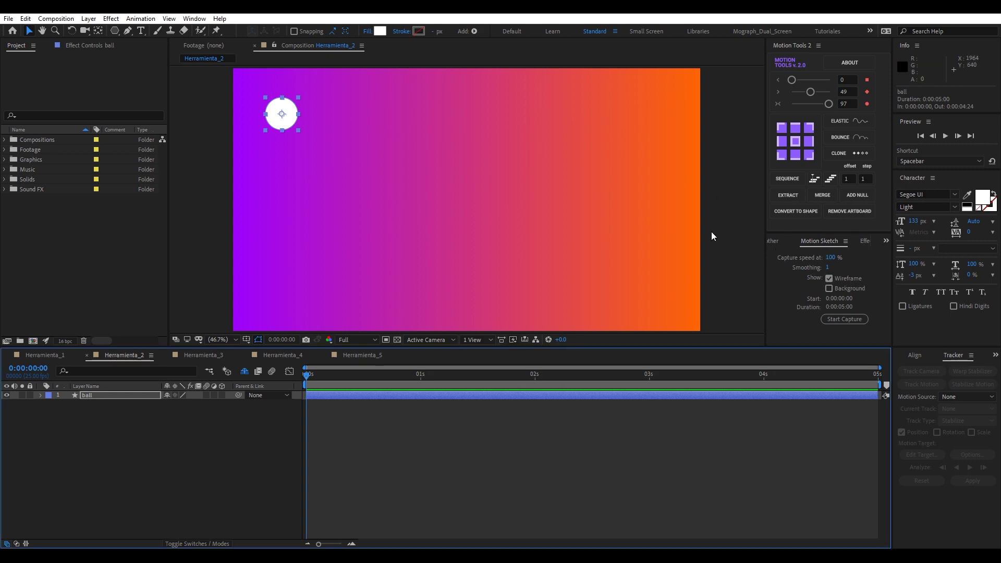
Open the Motion Sketch and Smoother panels from the Window menu, returning to Motion Sketch
click(190, 19)
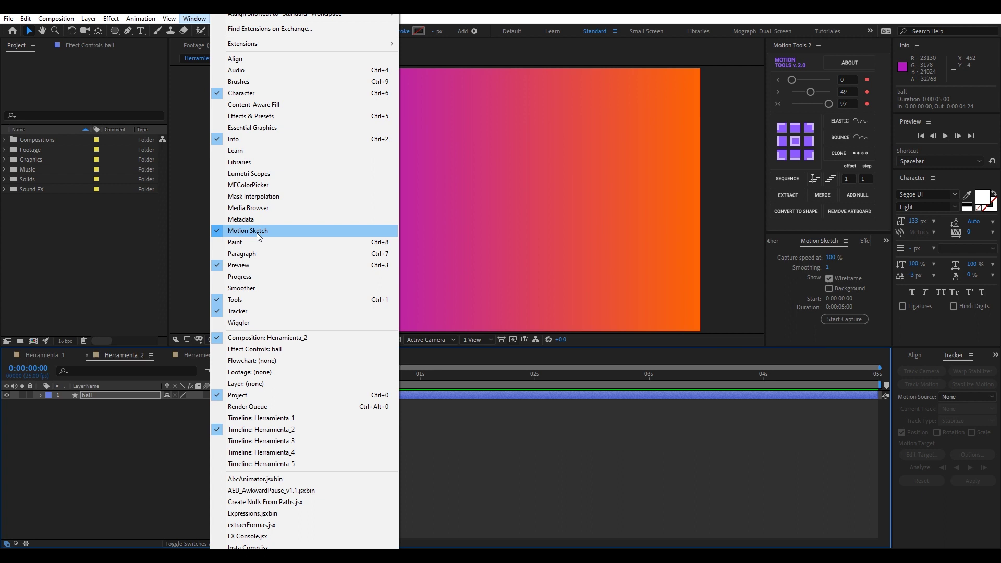
click(553, 467)
click(198, 18)
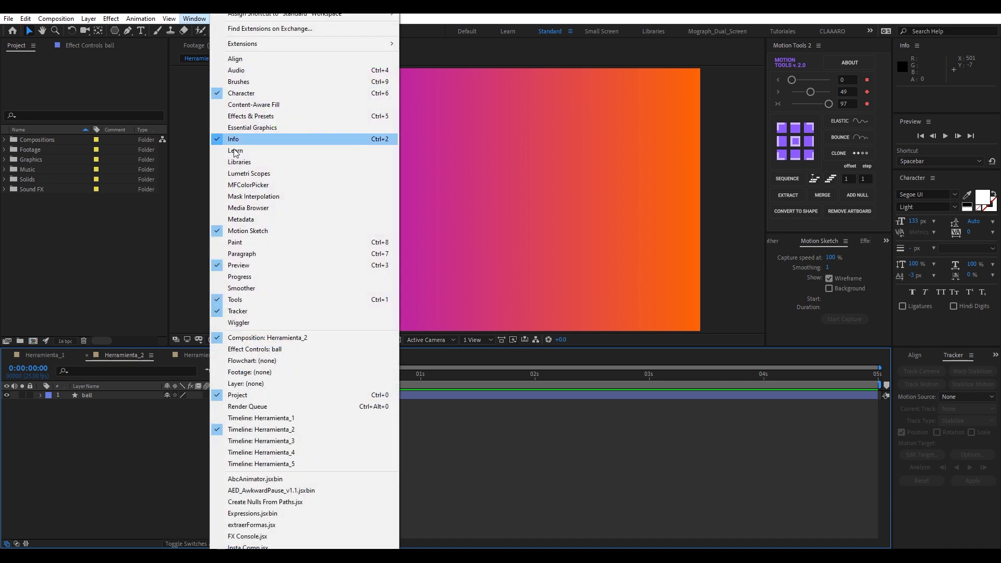
click(241, 291)
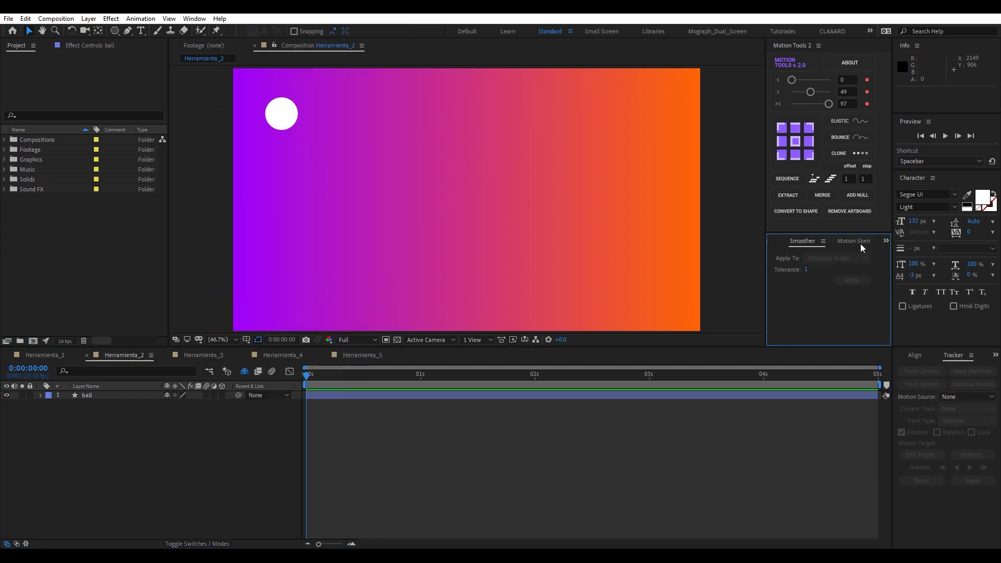
click(863, 246)
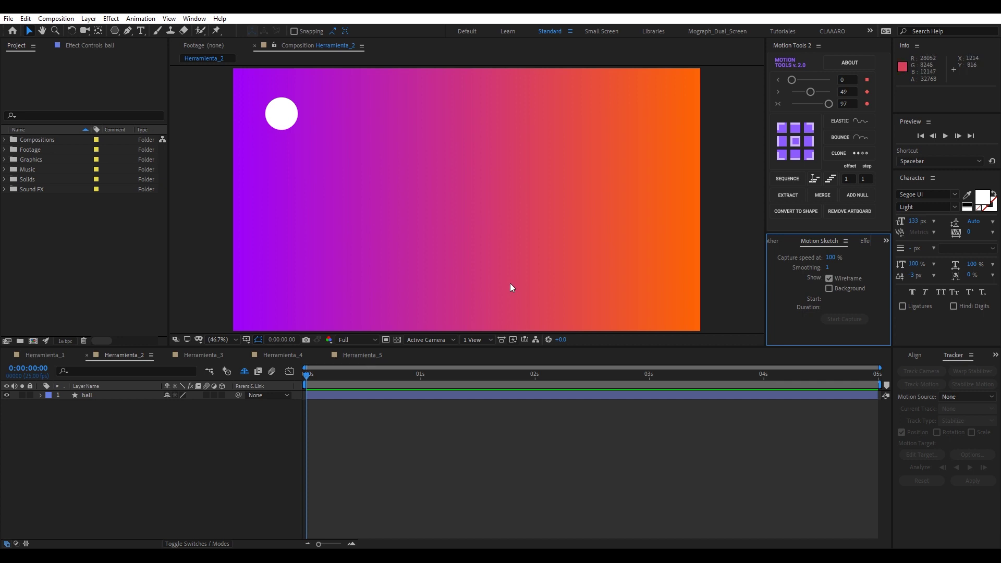
Select the ball layer in the timeline
click(131, 395)
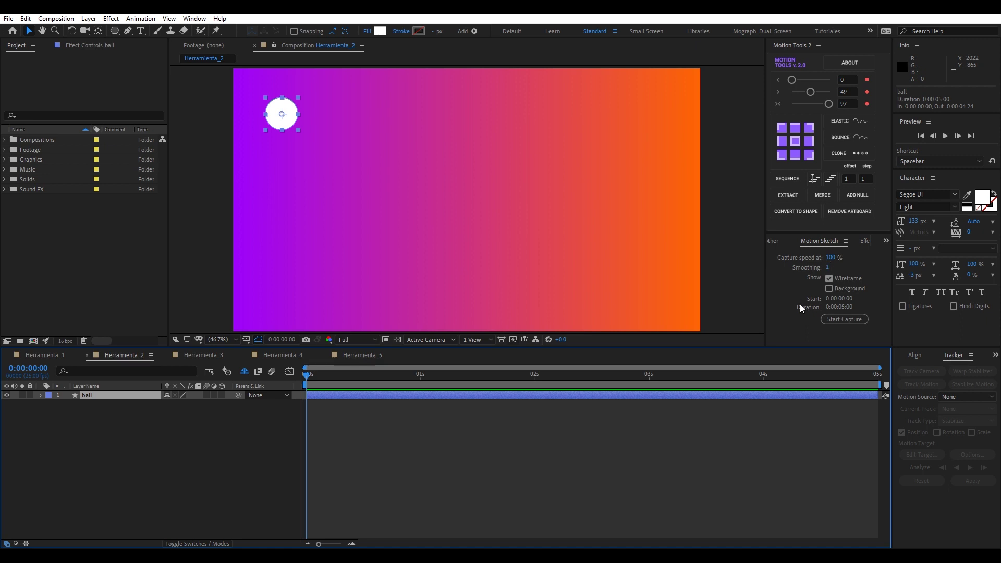
Start a Motion Sketch capture and drag the ball along a figure-eight path
click(843, 319)
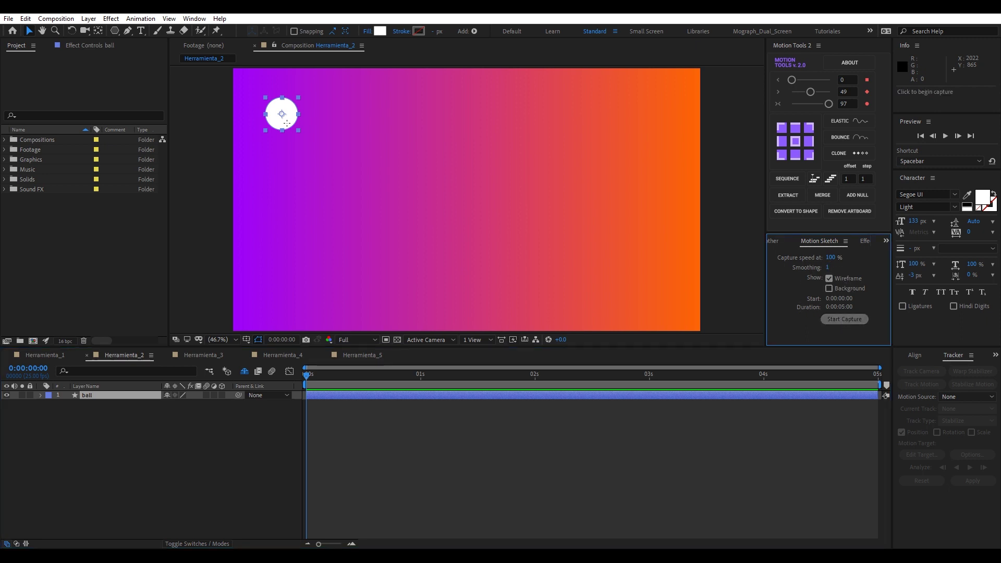
click(287, 123)
mouse_move(287, 123)
mouse_down()
mouse_move(384, 214)
mouse_move(514, 148)
mouse_move(450, 203)
mouse_move(345, 243)
mouse_up()
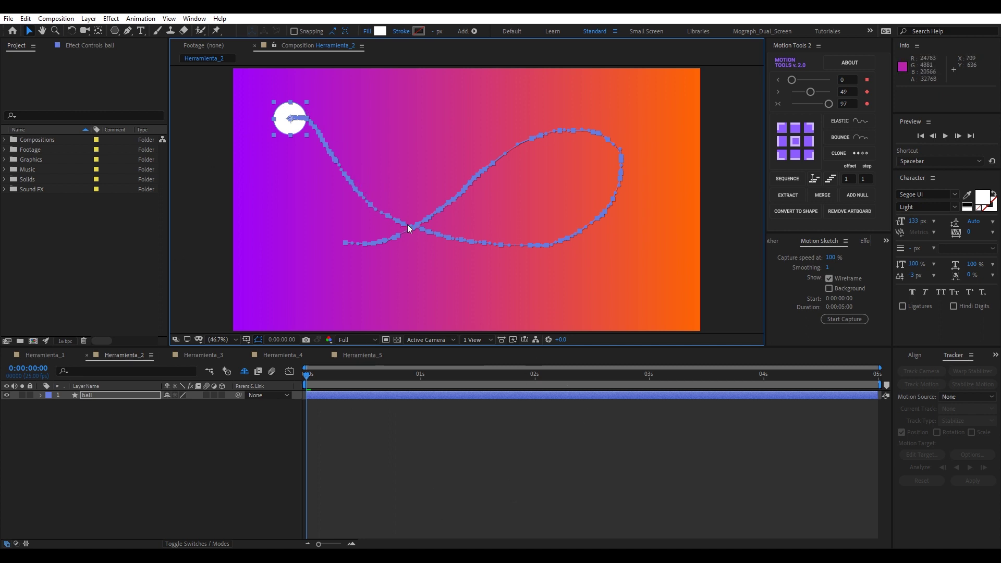
Reveal the ball's Position keyframes with U and scrub the timeline to check the motion
click(145, 394)
key(u)
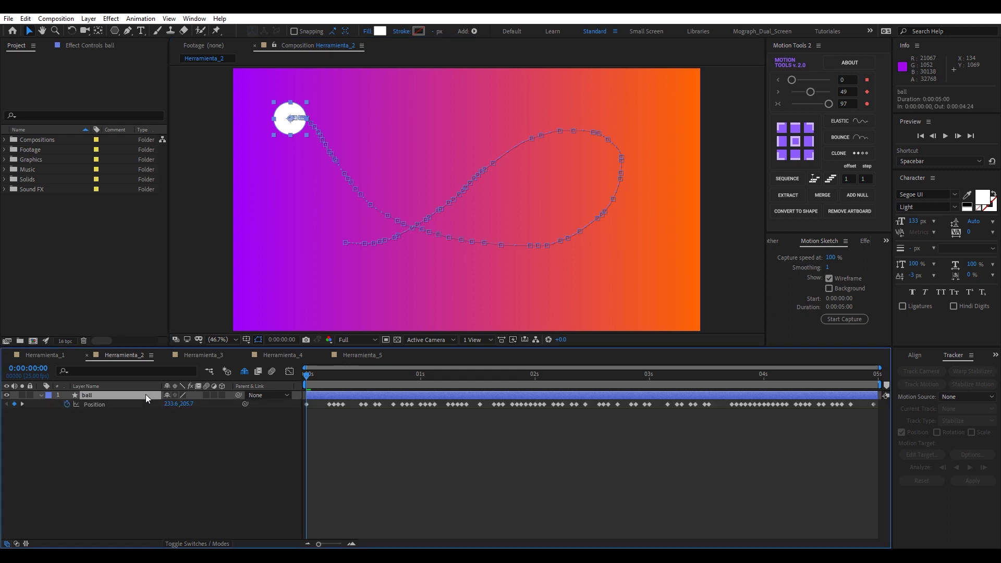
click(312, 376)
drag(318, 379, 663, 384)
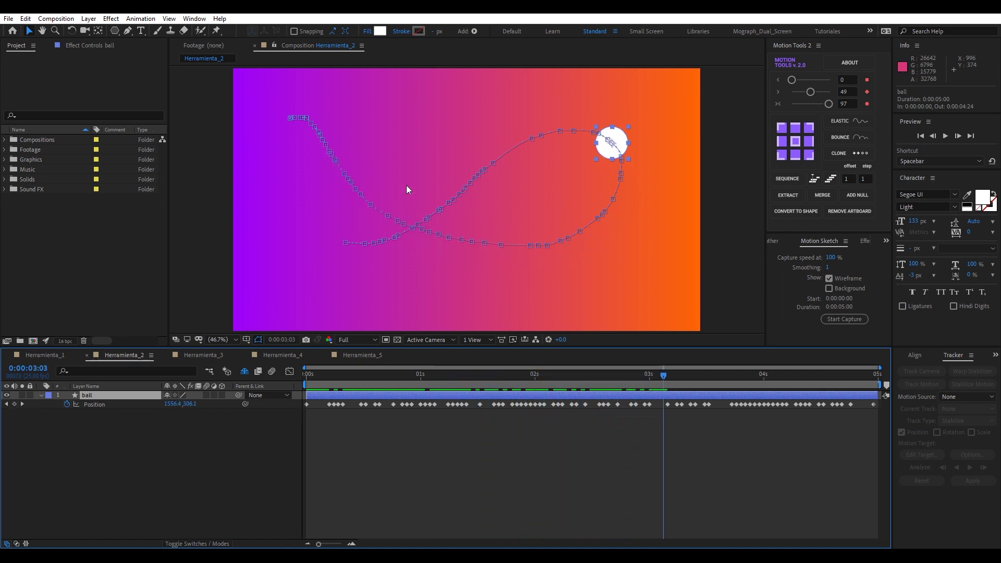
mouse_move(664, 376)
mouse_down()
mouse_move(718, 377)
mouse_move(348, 377)
mouse_up()
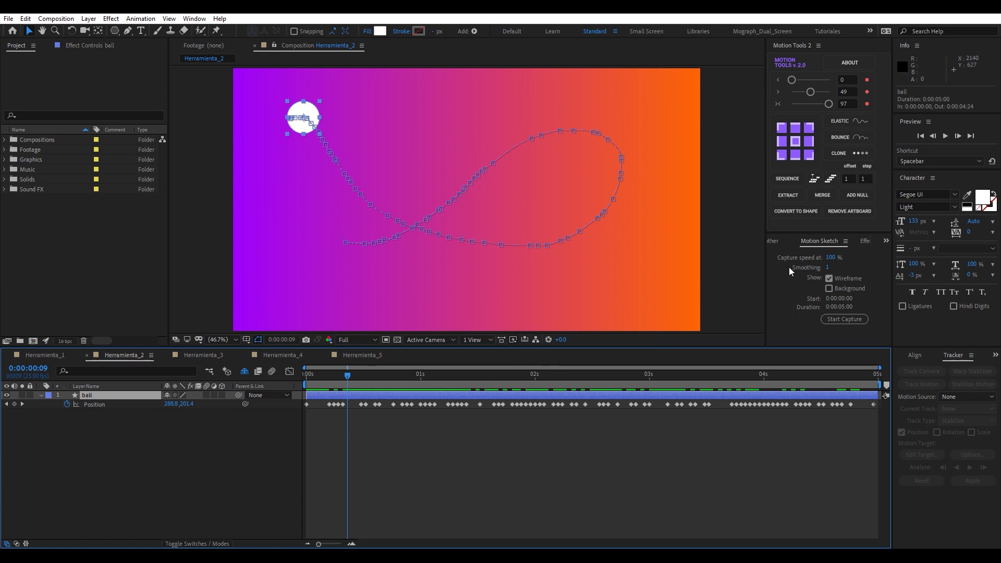
Smooth all the ball's Position keyframes with Smoother tolerance 25
click(774, 243)
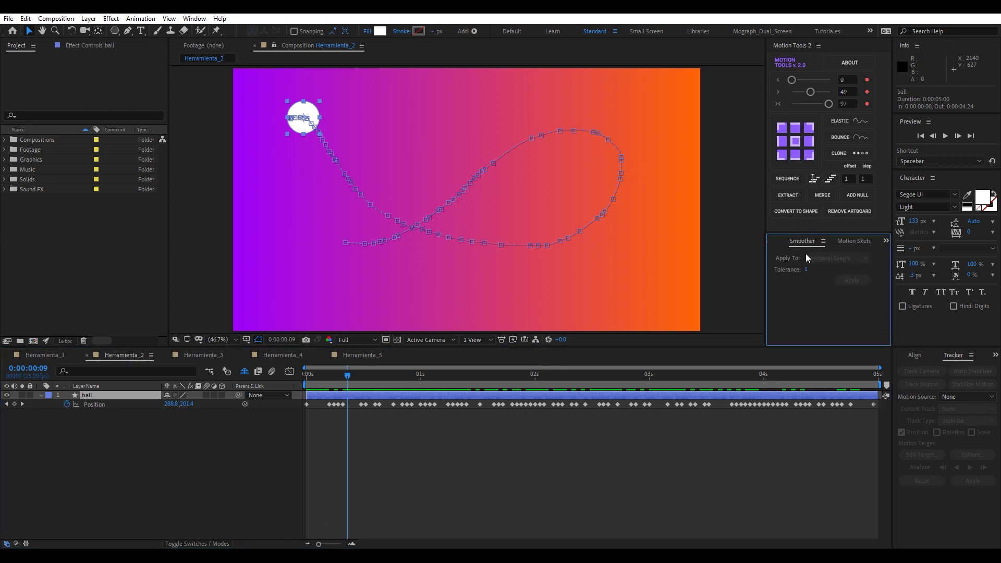
click(103, 405)
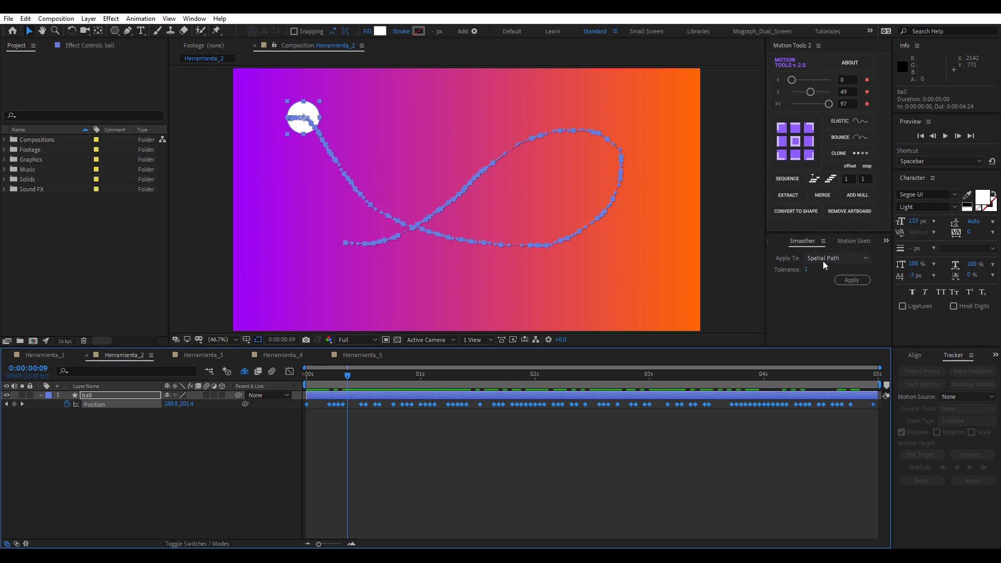
click(806, 269)
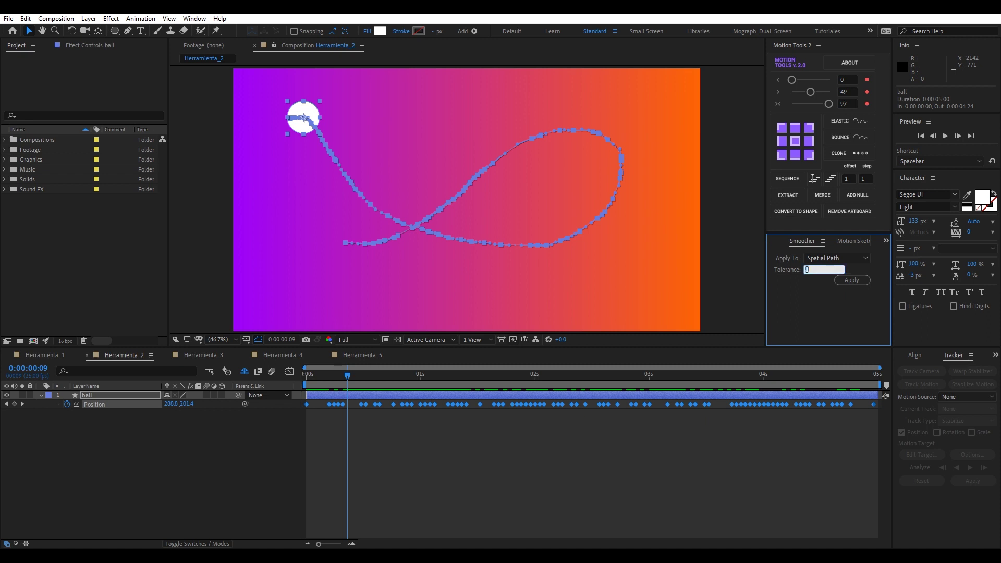
text(25)
click(850, 283)
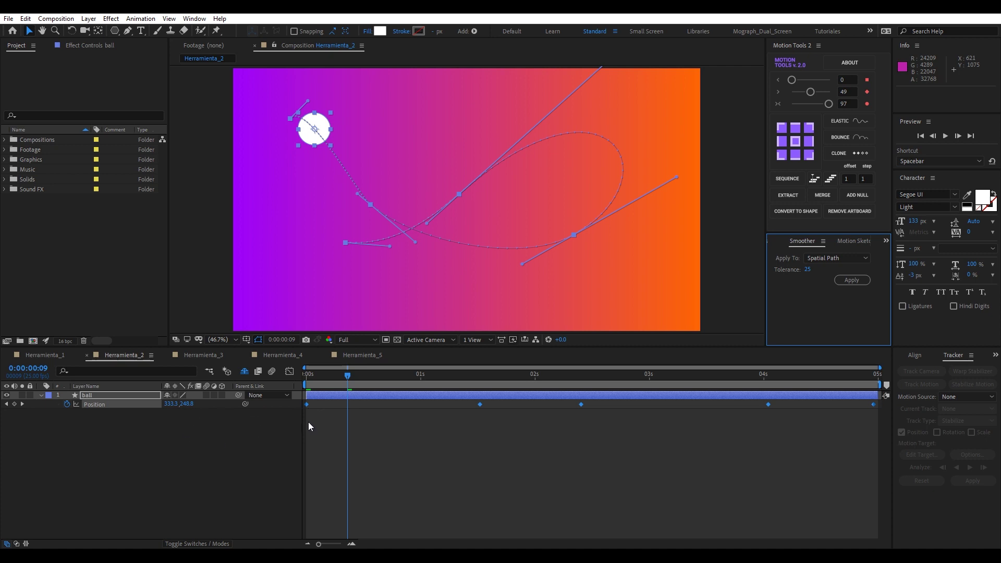
Shift the path, lengthen one keyframe's curve handles, and play a preview
mouse_move(459, 193)
mouse_down()
mouse_move(456, 173)
mouse_move(469, 213)
mouse_up()
click(486, 412)
click(379, 223)
mouse_move(440, 157)
mouse_down()
mouse_move(484, 219)
mouse_move(463, 183)
mouse_up()
key(ctrl+z)
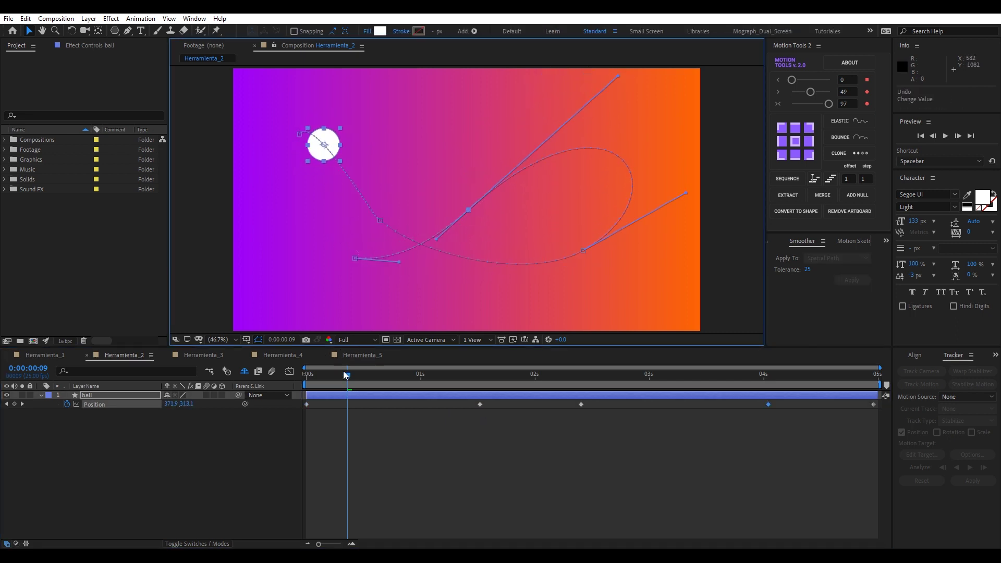
click(306, 375)
click(340, 427)
key(space)
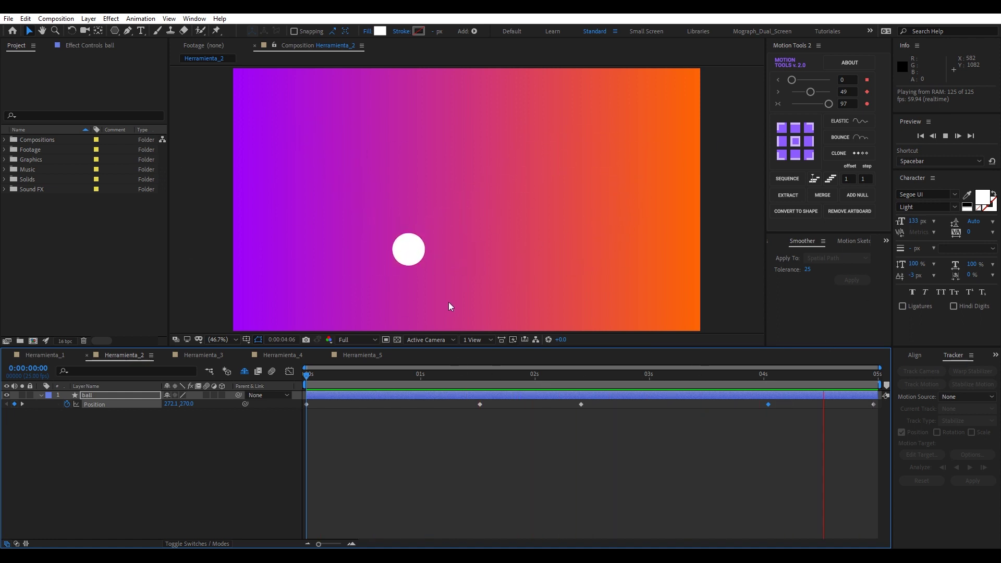
Stop the preview and pull a motion-path point down-right to bend the curve
key(space)
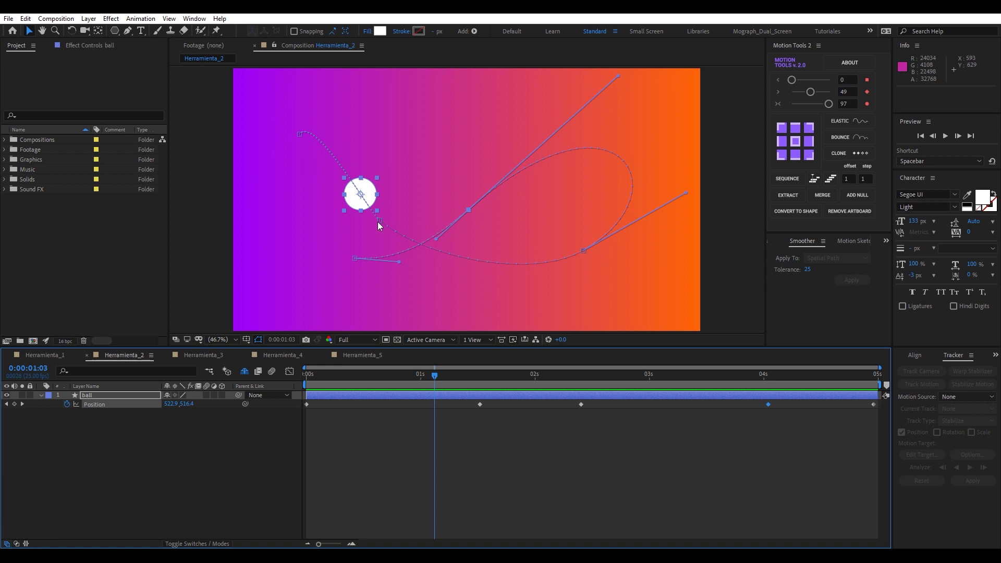
drag(380, 221, 412, 264)
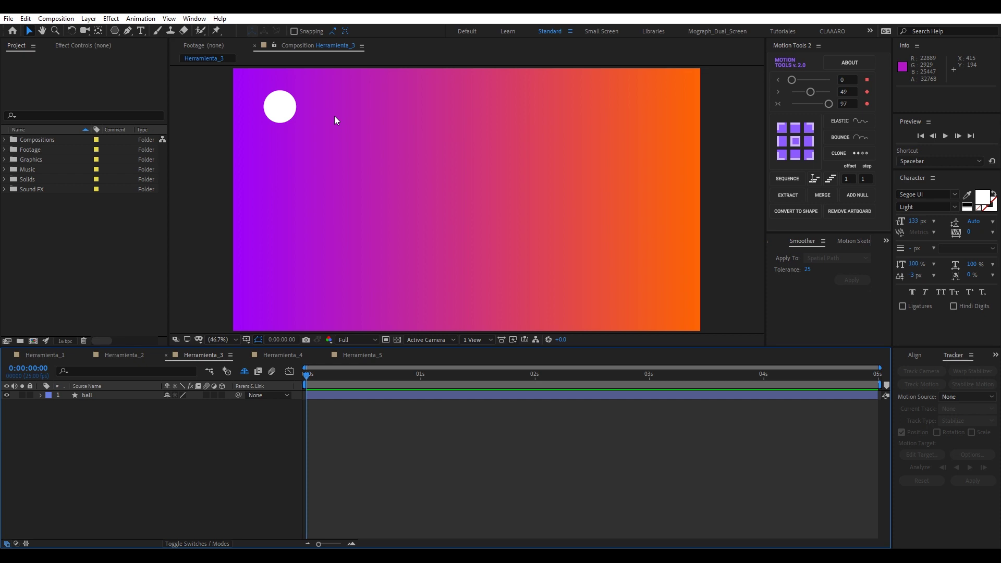
Set up the Pen tool with no fill and RotoBezier enabled, with no layers selected
click(129, 30)
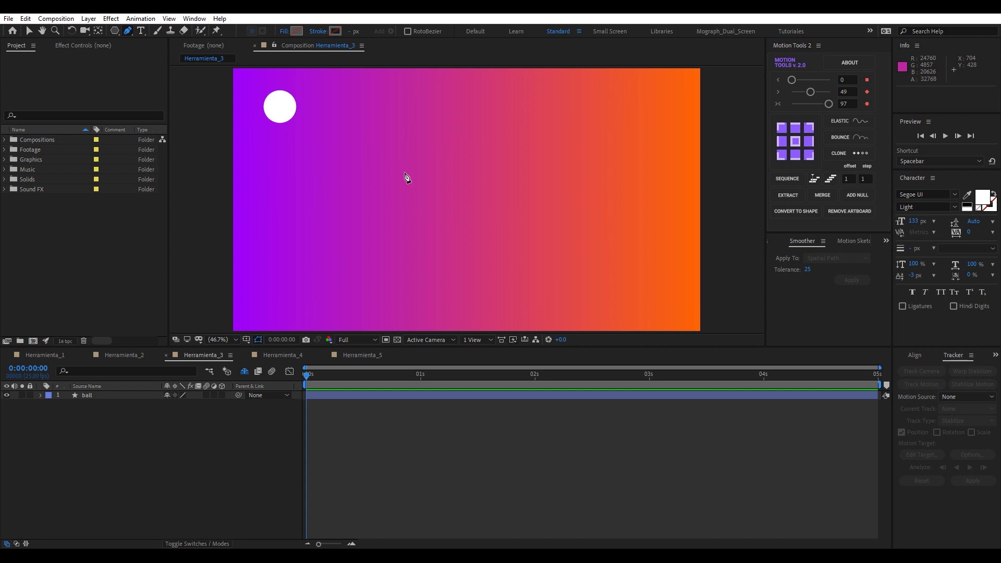
click(284, 31)
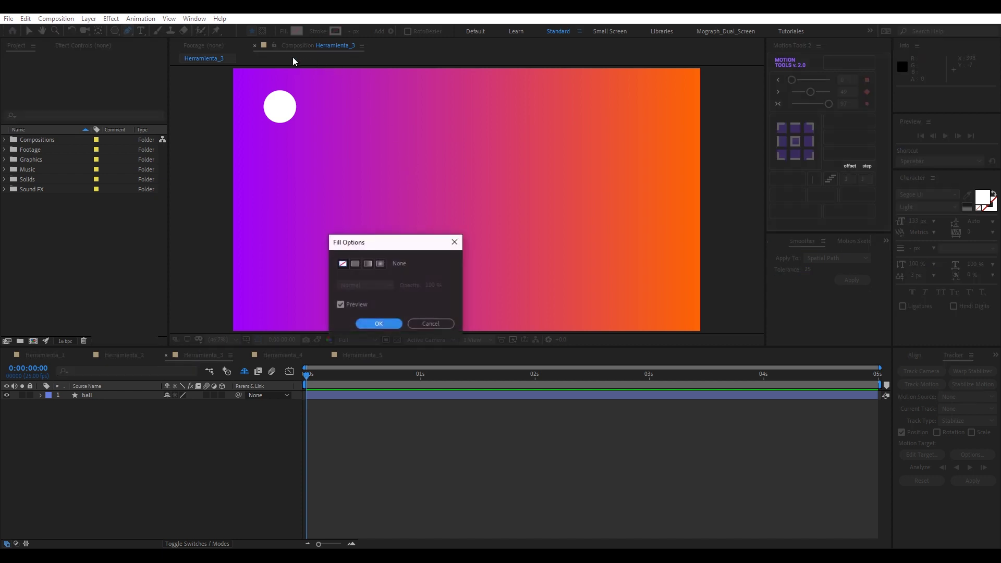
click(379, 323)
click(319, 32)
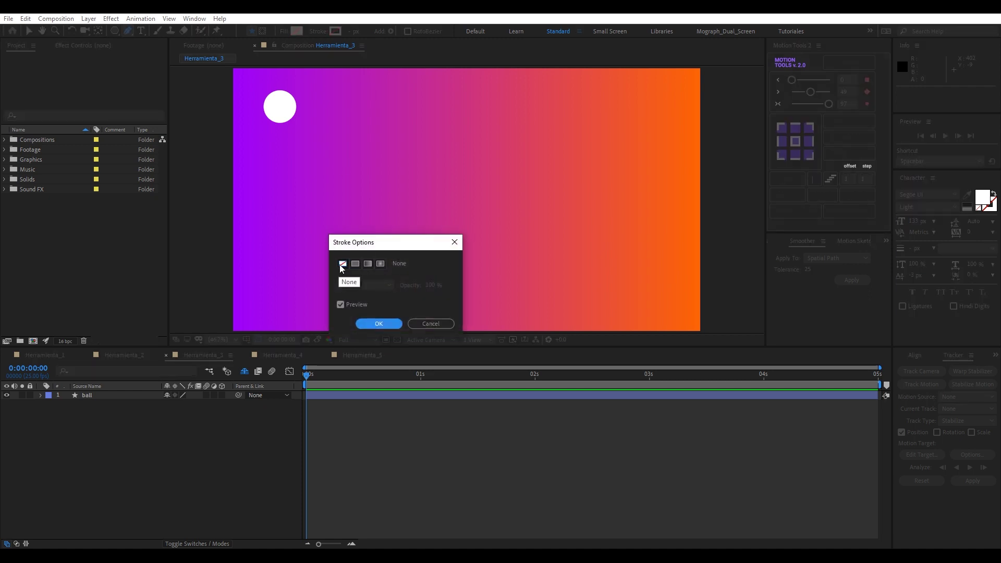
click(378, 324)
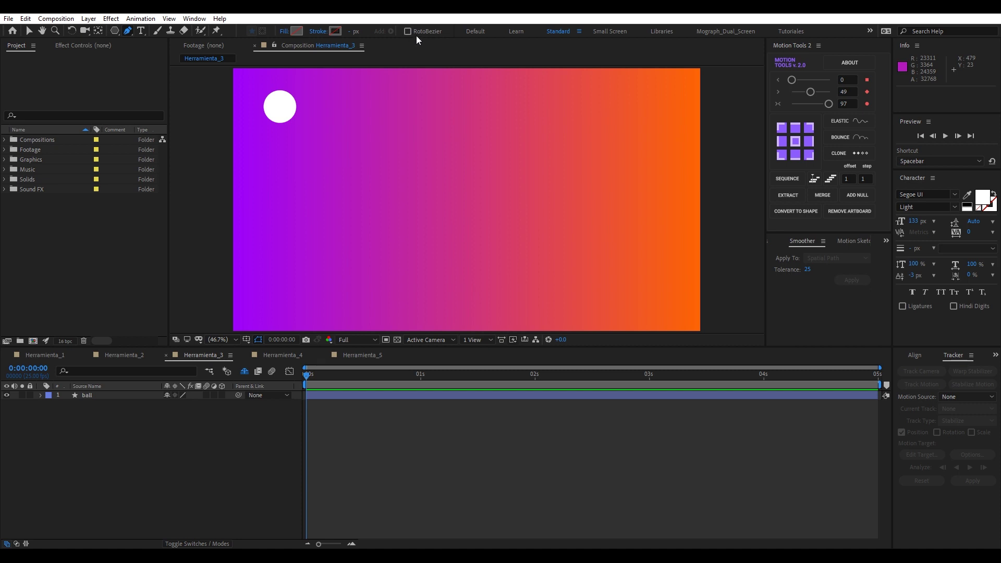
click(407, 31)
click(155, 396)
Draw a ten-point winding RotoBezier path across the Herramienta_3 frame with the Pen tool
click(360, 103)
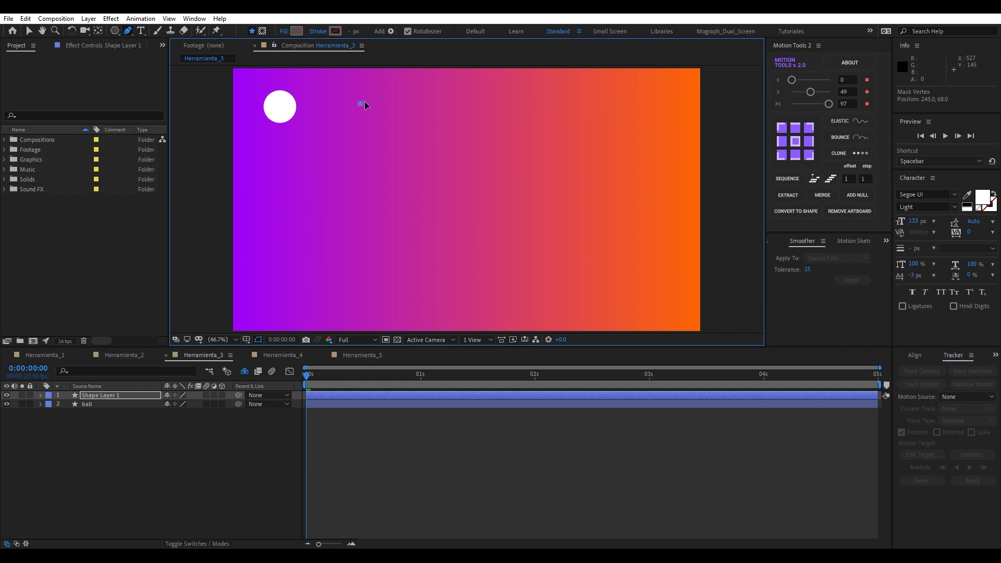
click(552, 103)
click(622, 230)
click(644, 284)
click(592, 318)
click(449, 289)
click(540, 183)
click(440, 132)
click(326, 225)
click(247, 260)
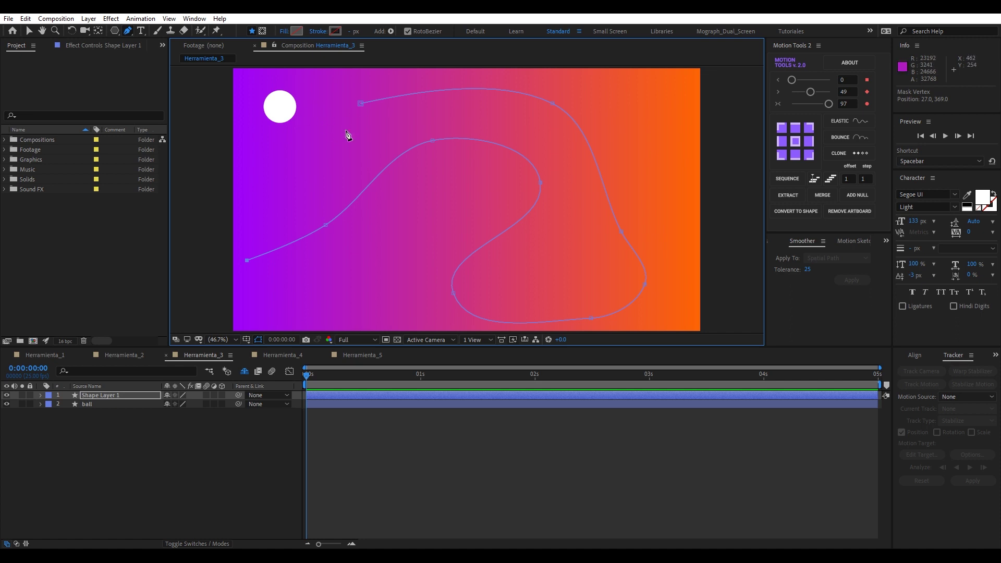
Expand Shape Layer 1 > Contents > Shape 1 > Path 1 and select its Path property
click(107, 397)
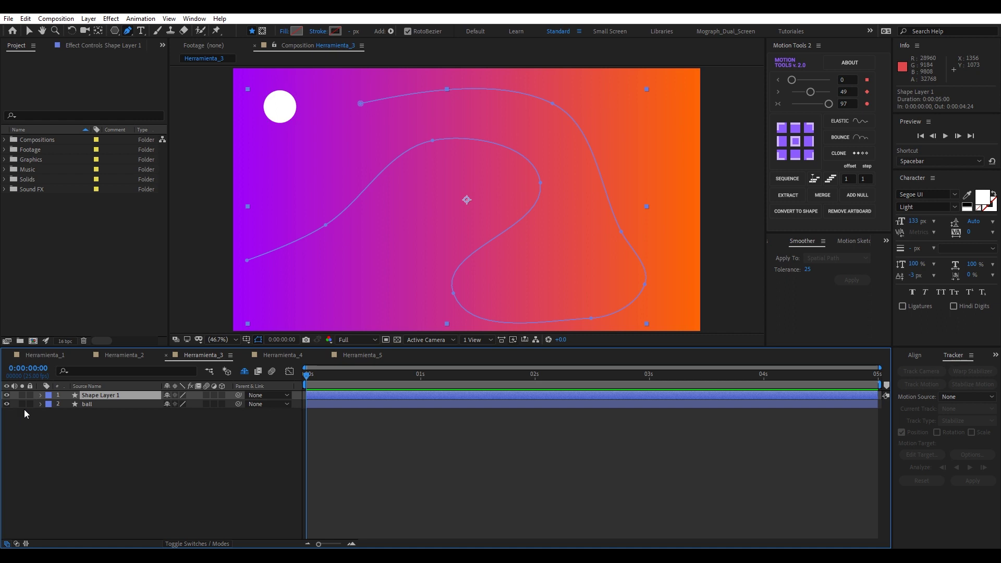
click(41, 396)
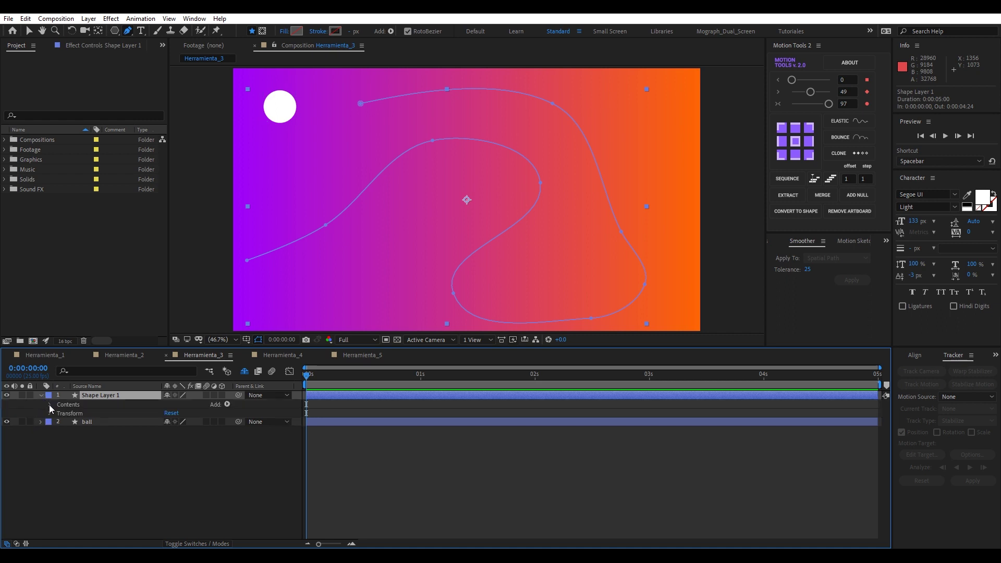
click(50, 404)
click(58, 413)
click(67, 422)
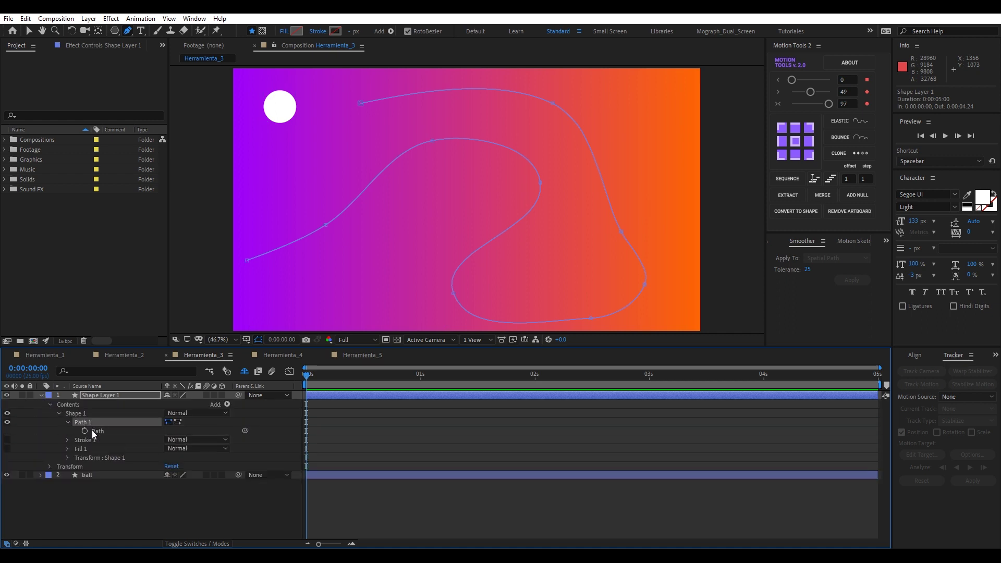
click(98, 432)
Paste the copied shape path into the ball layer's Position property
click(137, 473)
key(p)
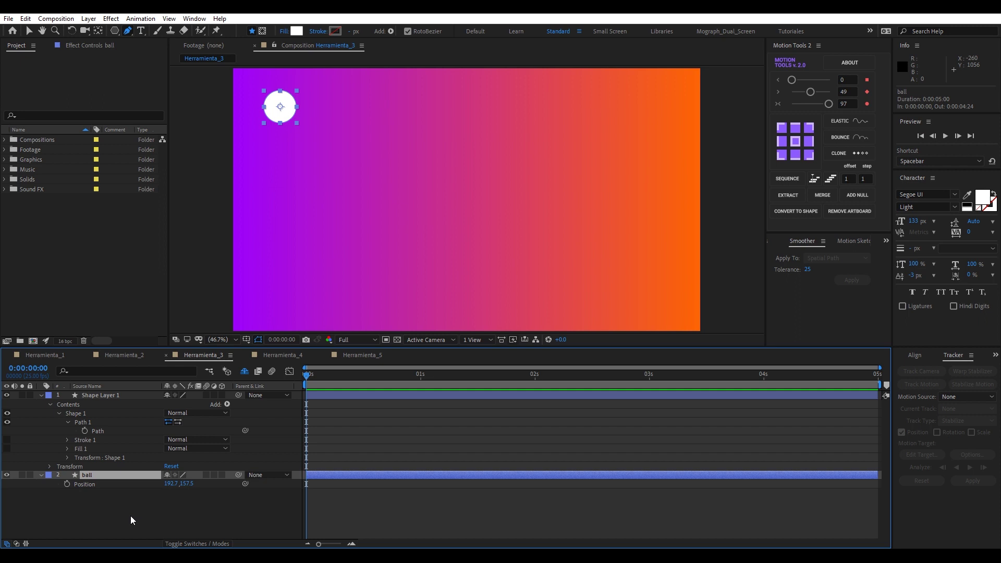
click(81, 484)
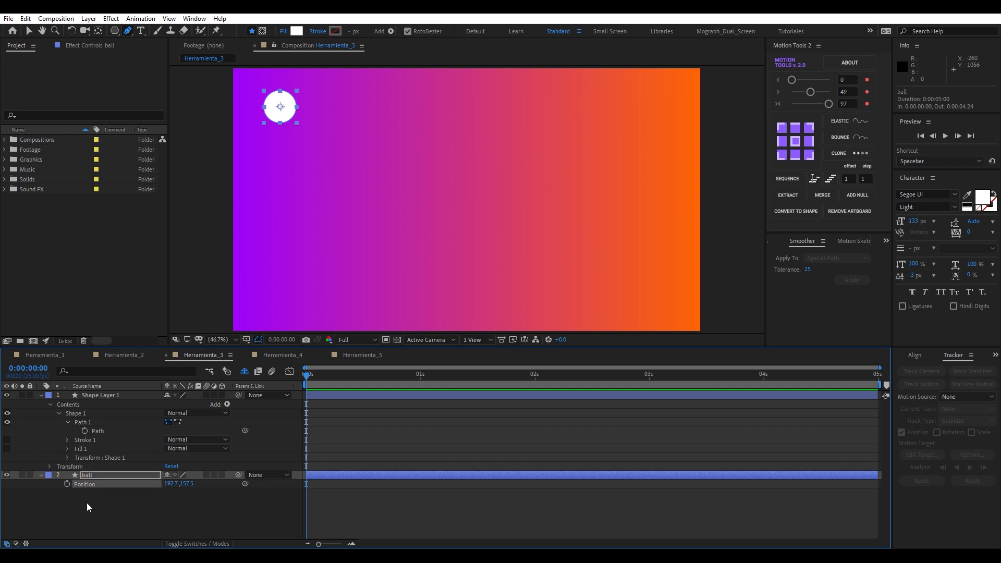
key(ctrl+v)
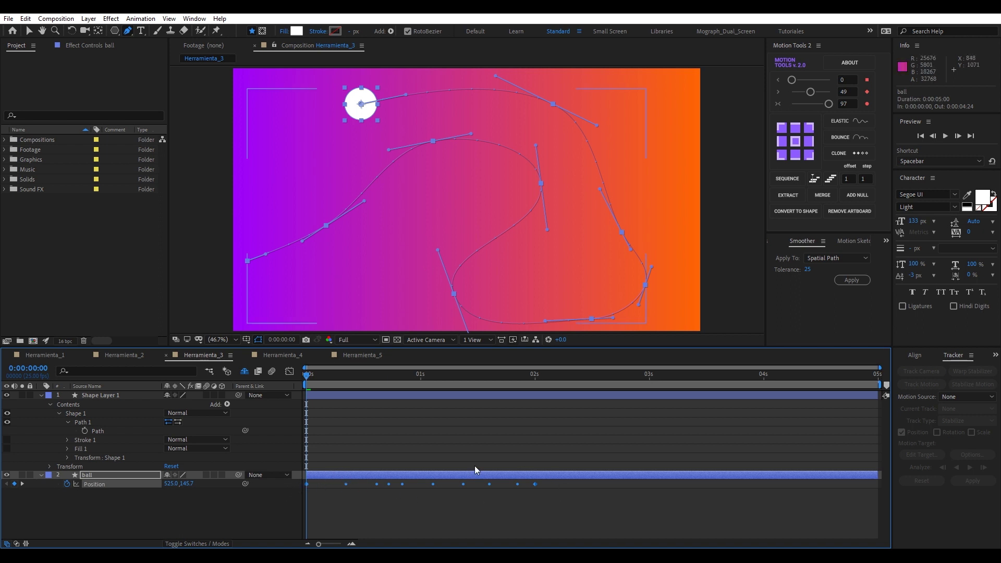
Scrub the timeline to check the ball follows the path, then return to the first frame
drag(308, 377, 484, 378)
click(113, 395)
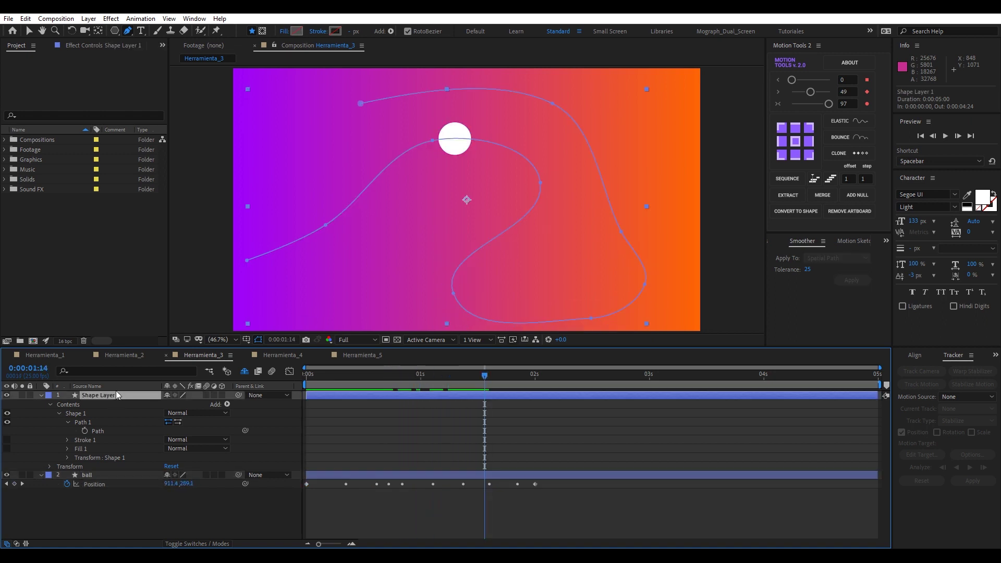
mouse_move(481, 386)
mouse_down()
mouse_move(307, 378)
mouse_move(531, 384)
mouse_move(299, 380)
mouse_up()
click(346, 487)
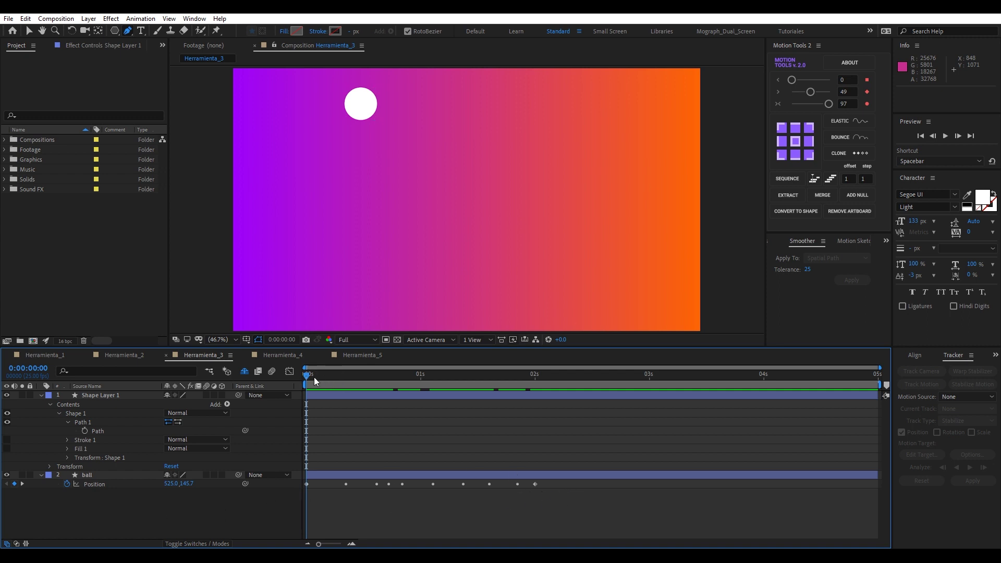
Stretch the ball's Position keyframes from the 2-second mark to the 5-second end and preview
drag(326, 377, 535, 377)
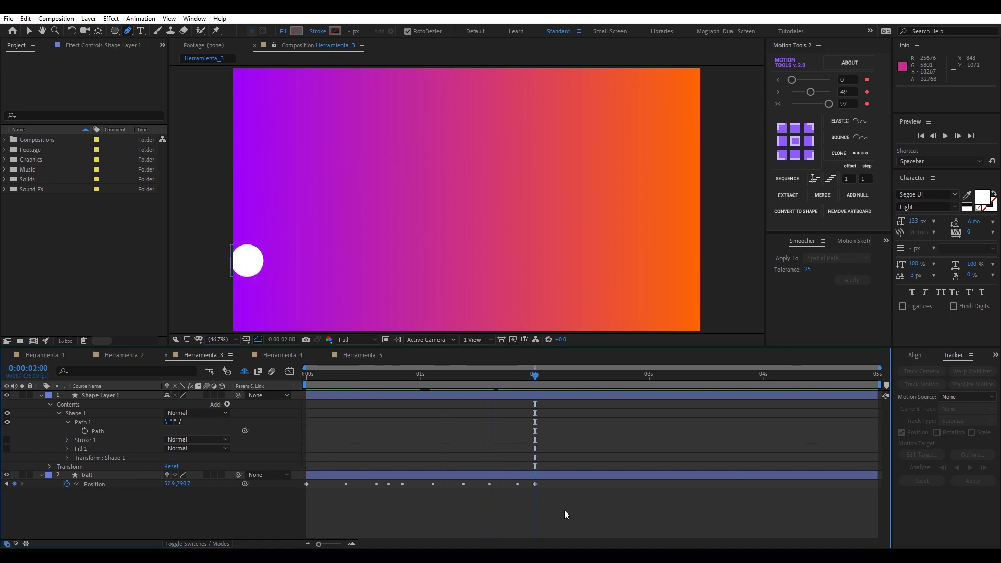
drag(577, 503, 295, 475)
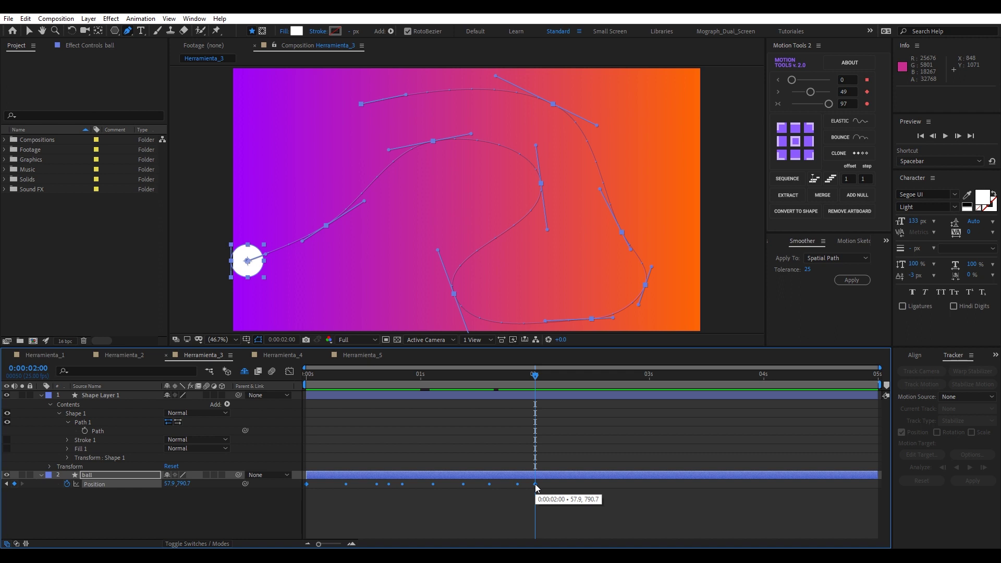
drag(536, 484, 877, 486)
key(space)
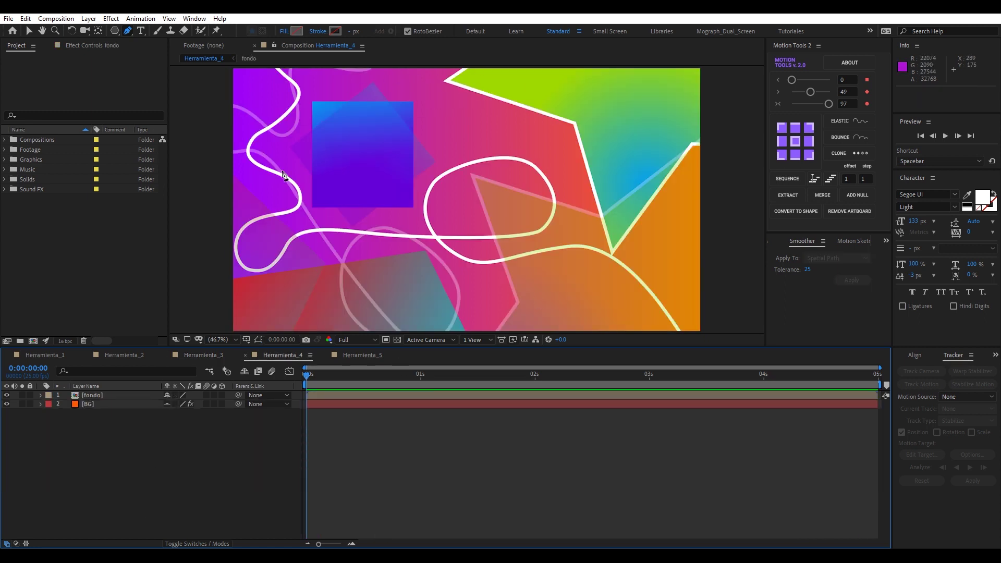
Apply Camera Lens Blur to the fondo layer with a Blur Radius of 10
click(139, 395)
key(v)
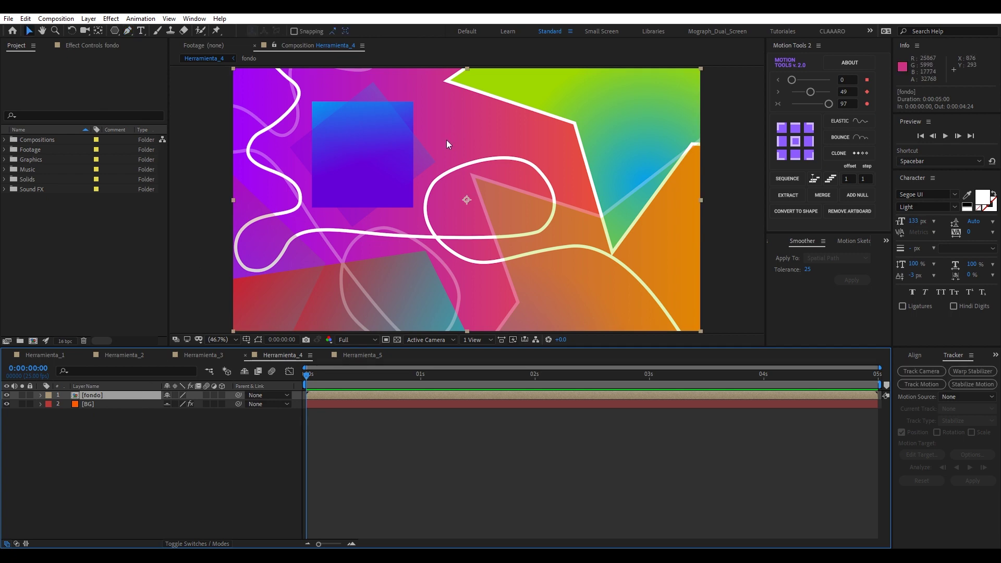
click(114, 21)
mouse_move(182, 96)
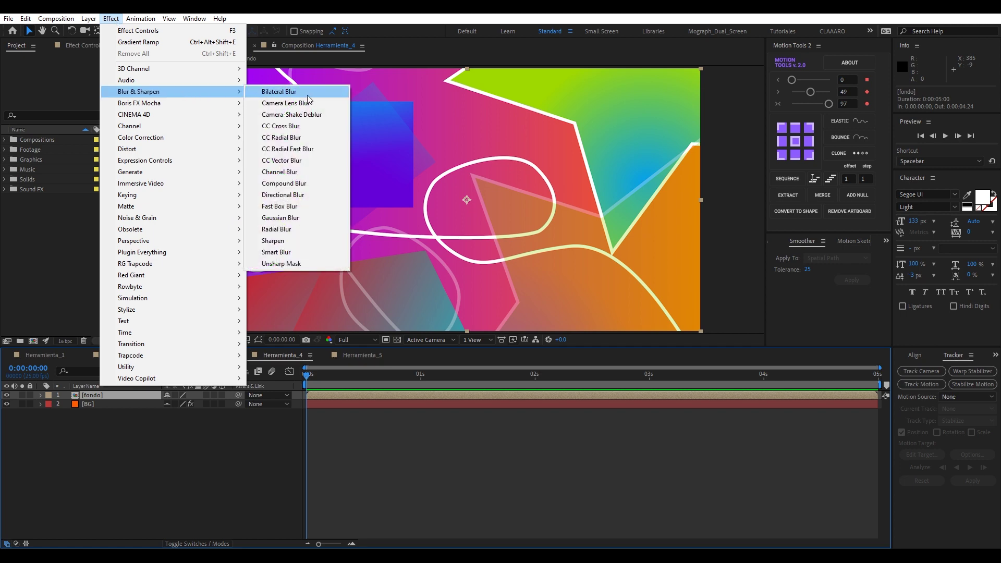
click(287, 104)
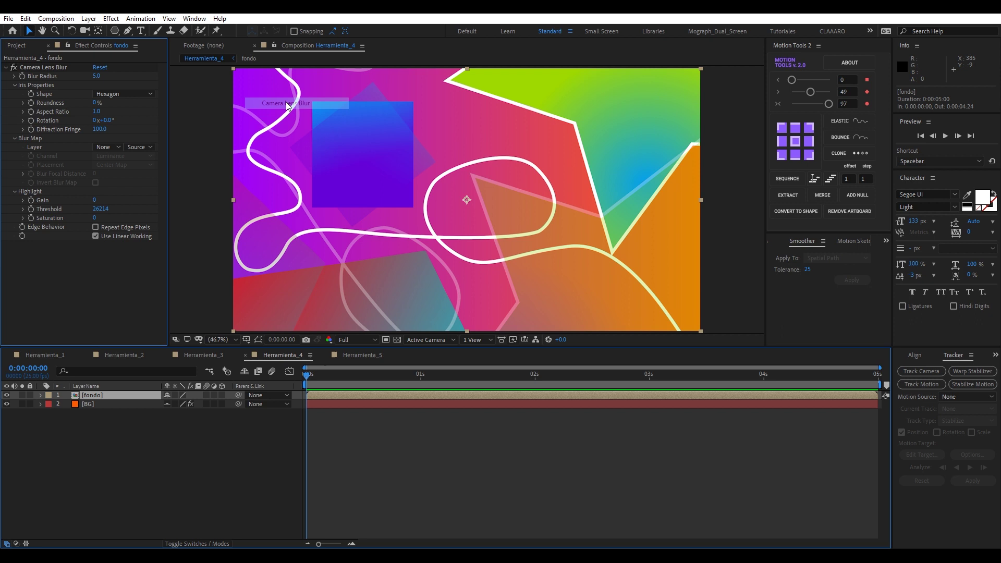
click(96, 77)
text(10)
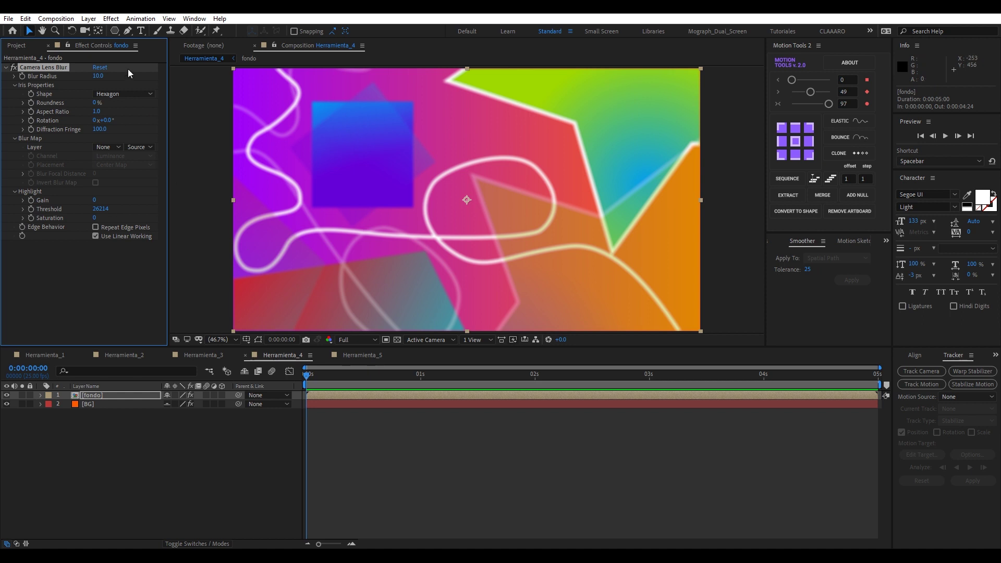
click(116, 31)
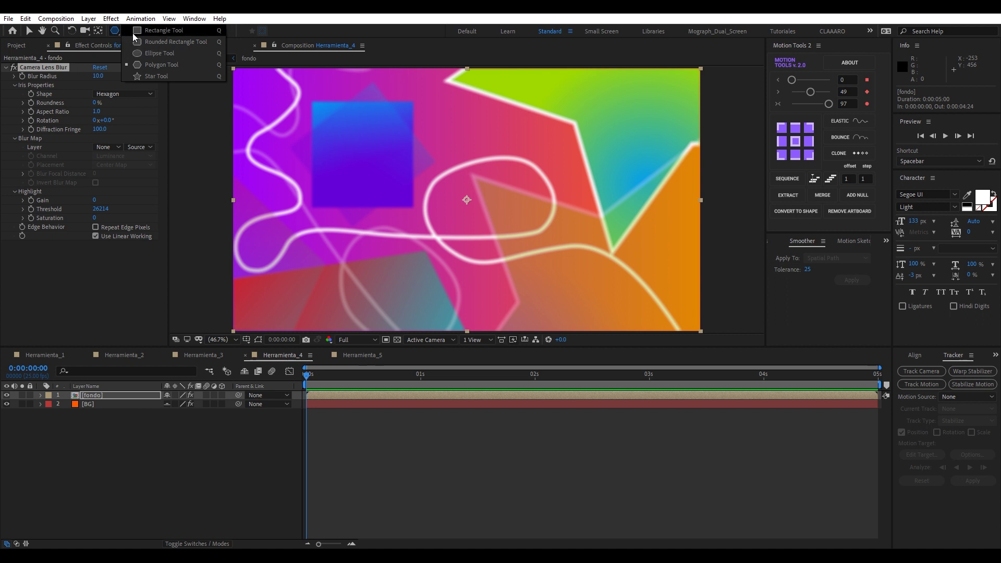
Draw a rectangular mask around the centre of the fondo layer
key(Escape)
key(q)
key(q)
mouse_move(576, 140)
mouse_down()
mouse_move(447, 206)
mouse_move(422, 252)
mouse_up()
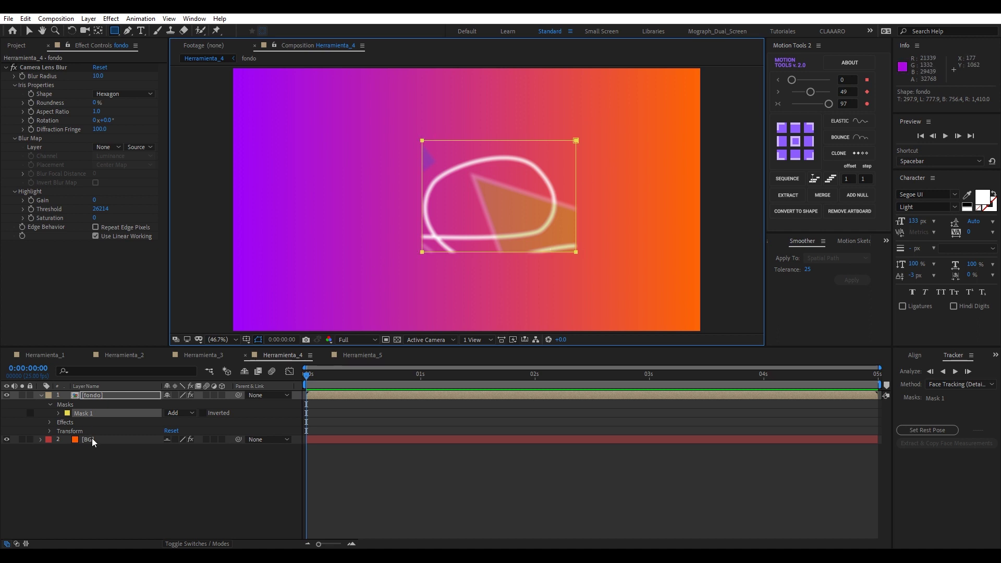
Expand fondo's Camera Lens Blur settings and select Compositing Options
click(50, 422)
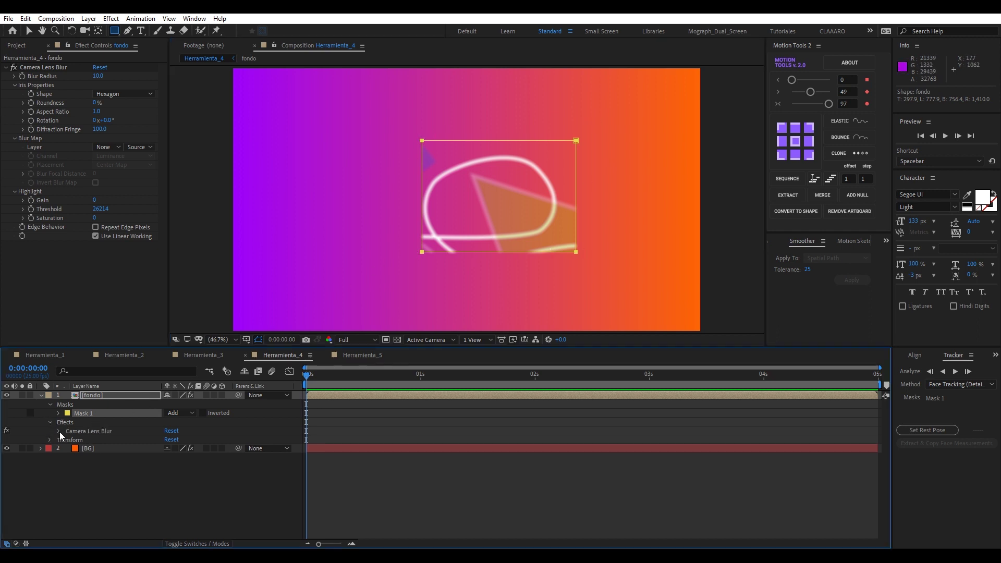
click(60, 432)
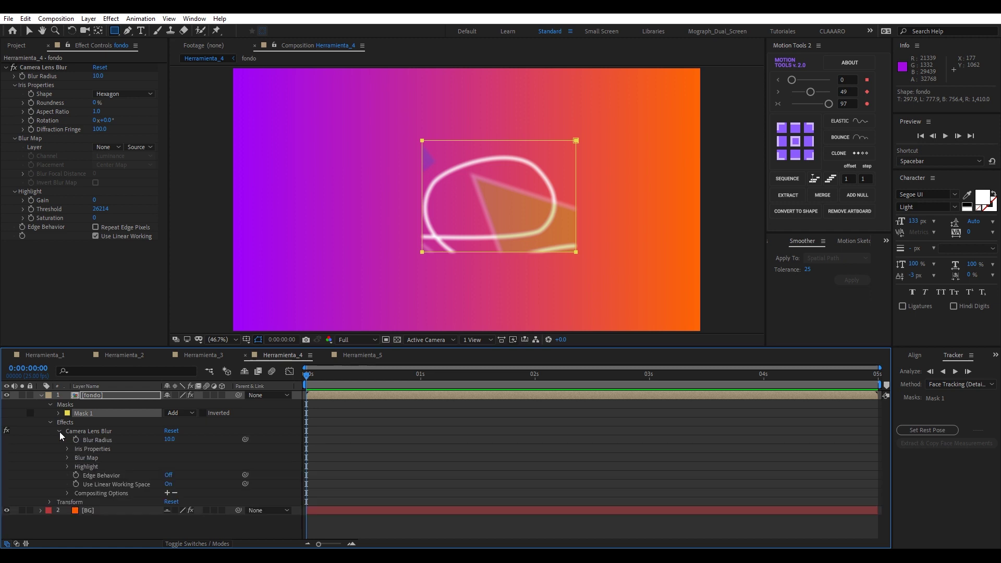
click(103, 493)
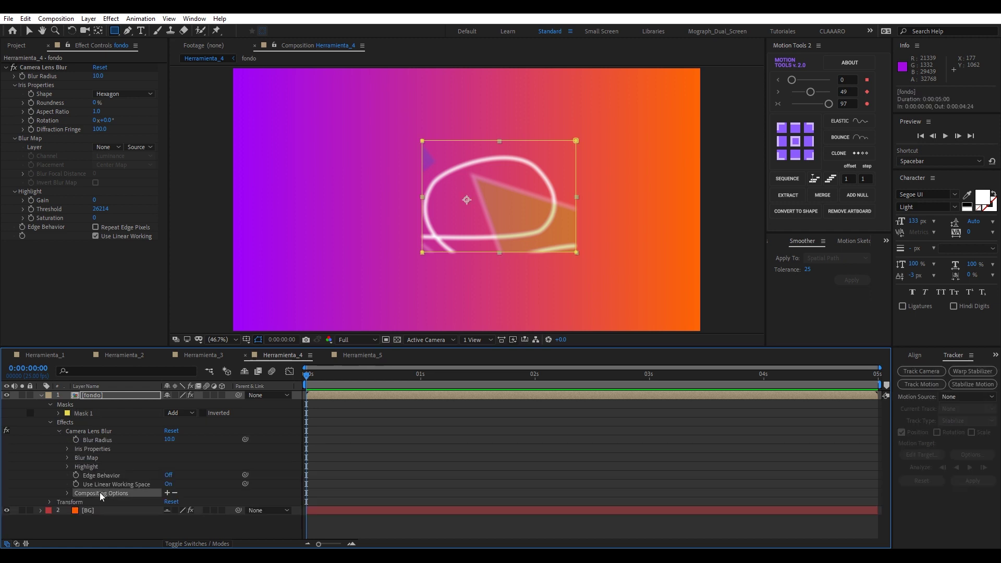
Add a Mask Reference to Camera Lens Blur's Compositing Options and set it to Mask 1
click(168, 493)
click(194, 502)
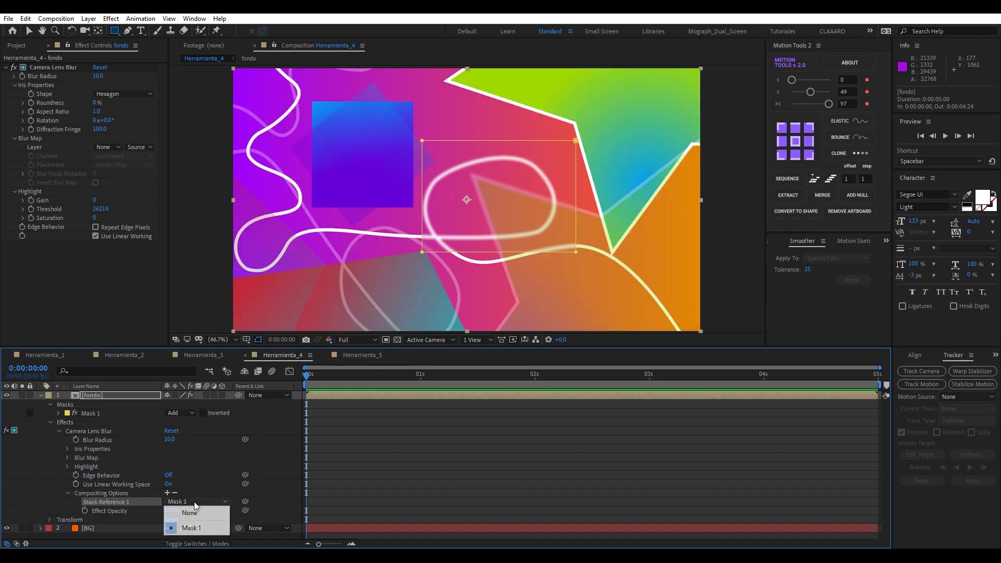
click(121, 396)
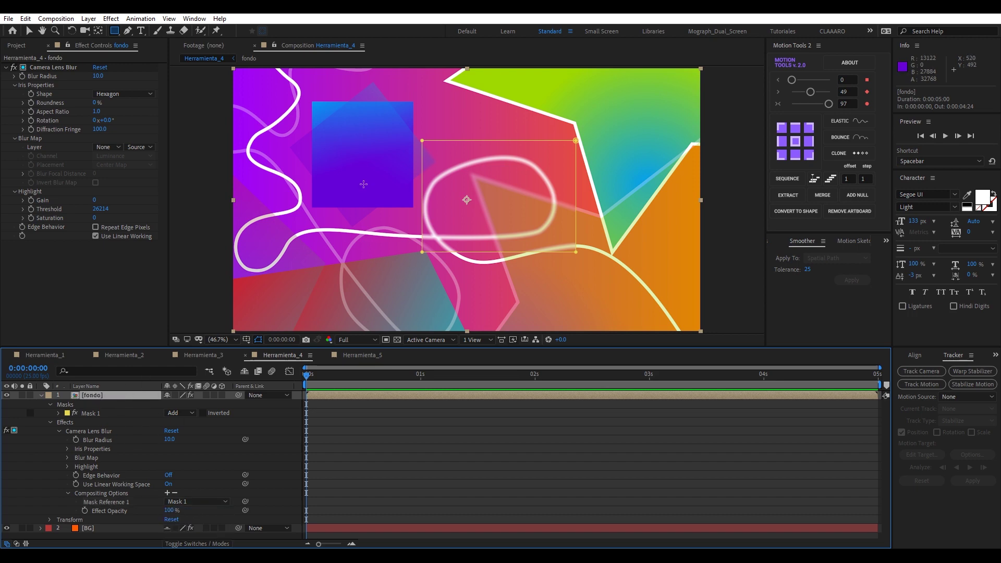
Reshape Mask 1's vertices into a diamond and set its Mask Feather to 99 pixels
key(v)
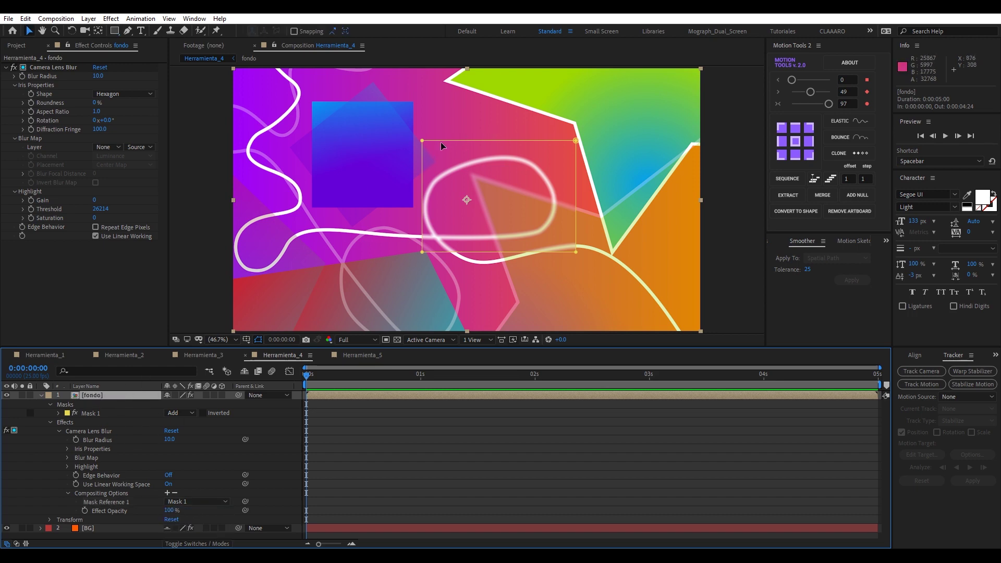
mouse_move(423, 140)
mouse_down()
mouse_move(460, 134)
mouse_move(394, 186)
mouse_up()
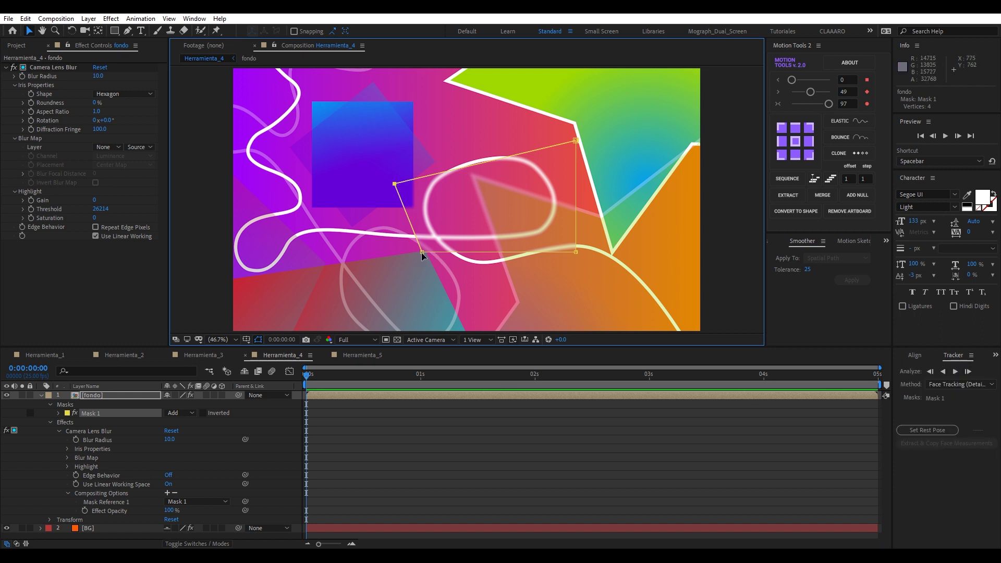
drag(421, 252, 472, 295)
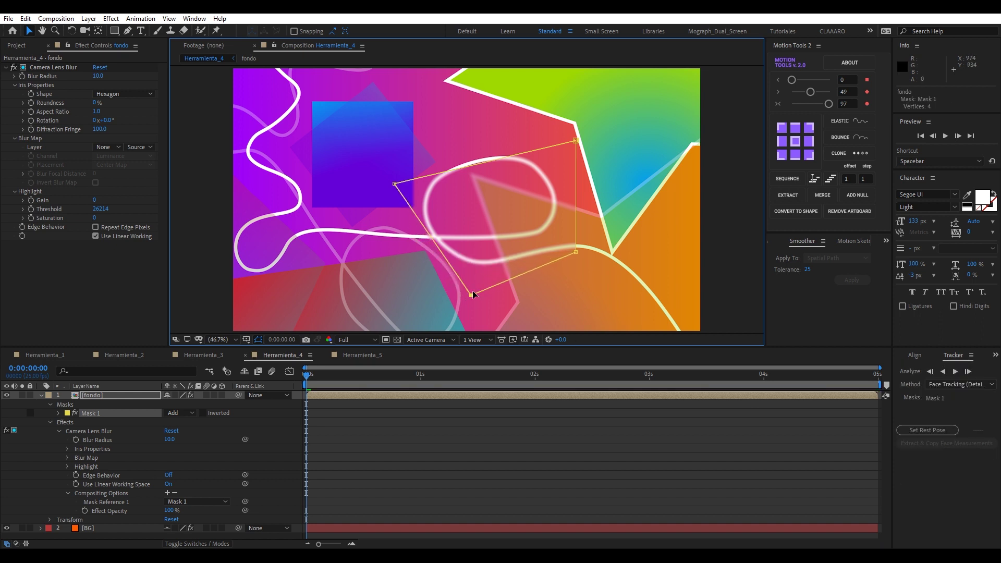
click(576, 141)
drag(575, 141, 404, 92)
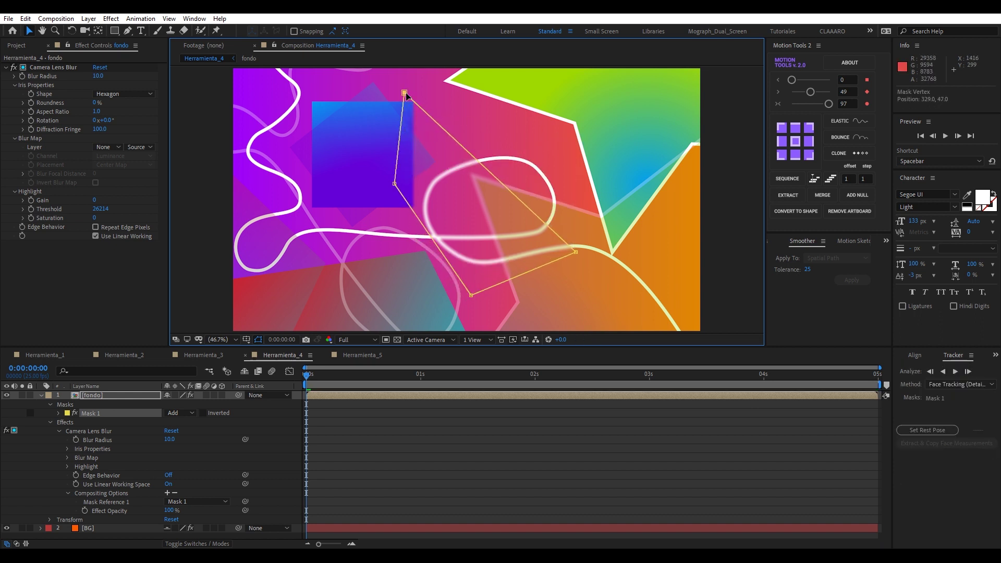
mouse_move(575, 252)
mouse_down()
mouse_move(463, 168)
mouse_move(471, 165)
mouse_up()
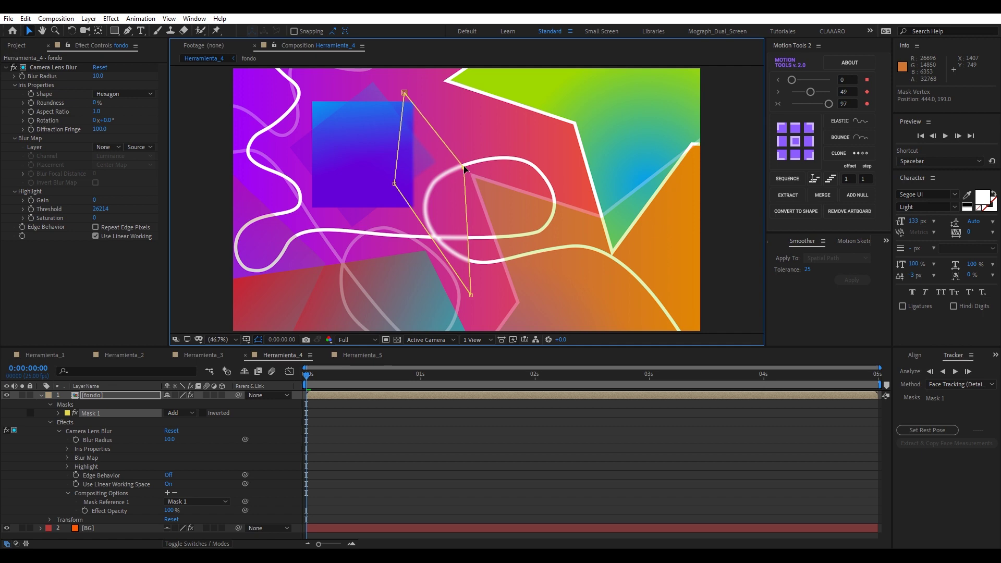
drag(471, 295, 411, 257)
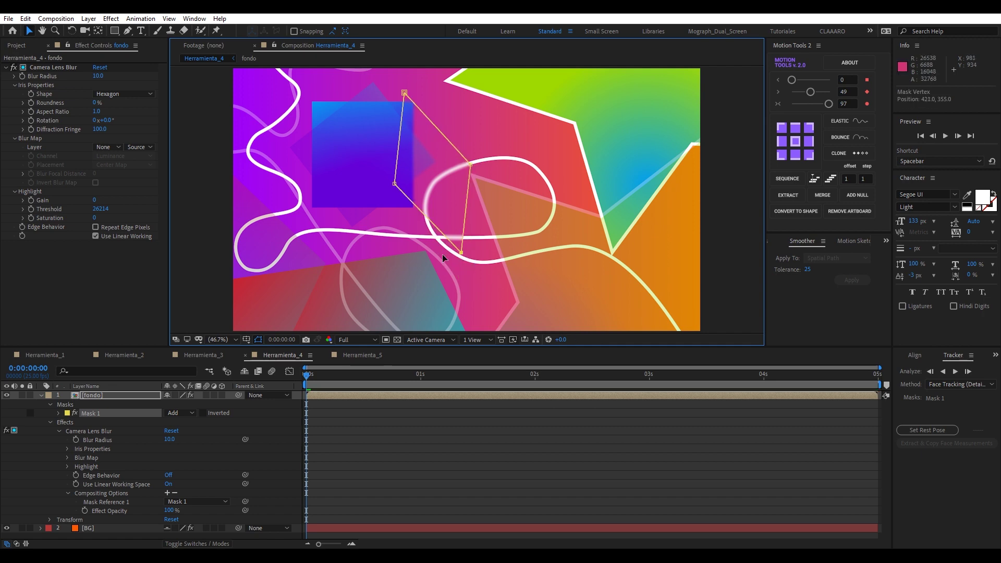
drag(395, 184, 347, 183)
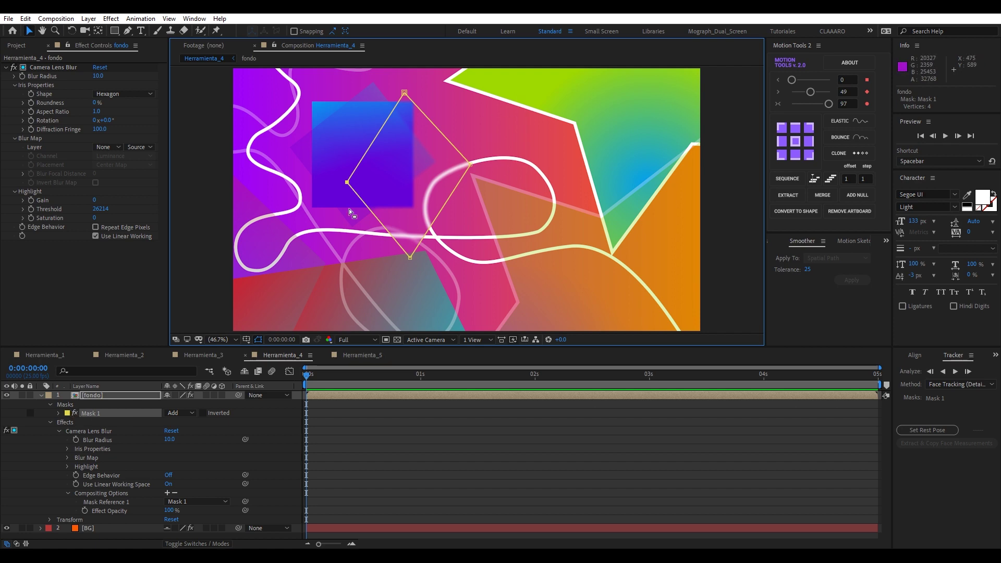
click(59, 413)
drag(177, 431, 237, 430)
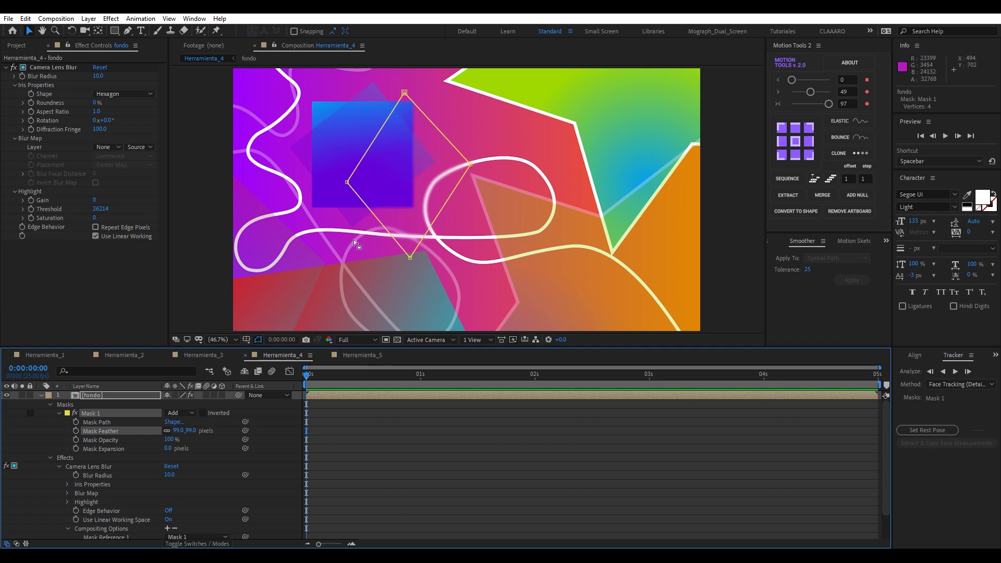
Adjust Mask 1's opacity and expansion, then lower the diamond's top point slightly
click(170, 442)
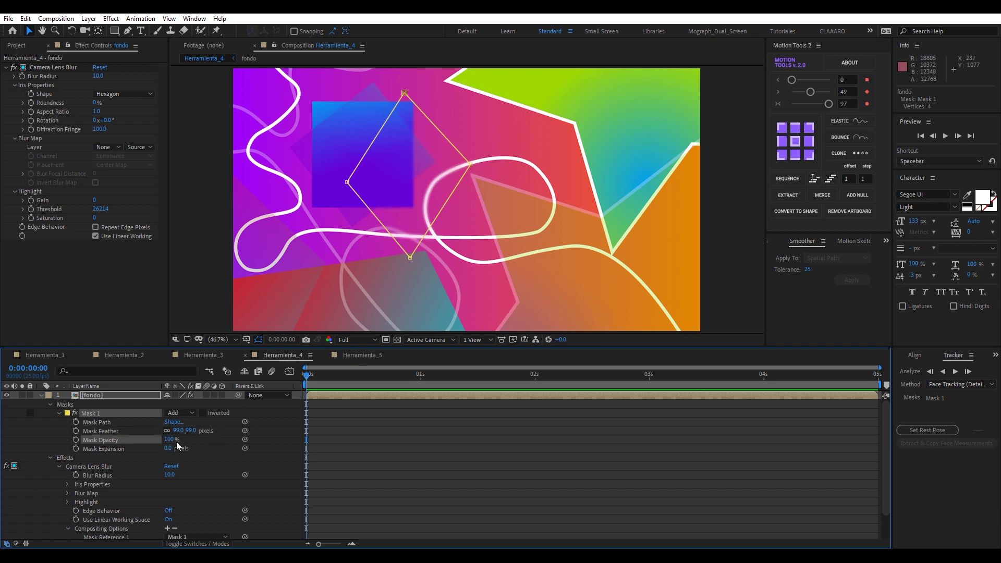
mouse_move(167, 448)
mouse_down()
mouse_move(202, 449)
mouse_move(183, 457)
mouse_up()
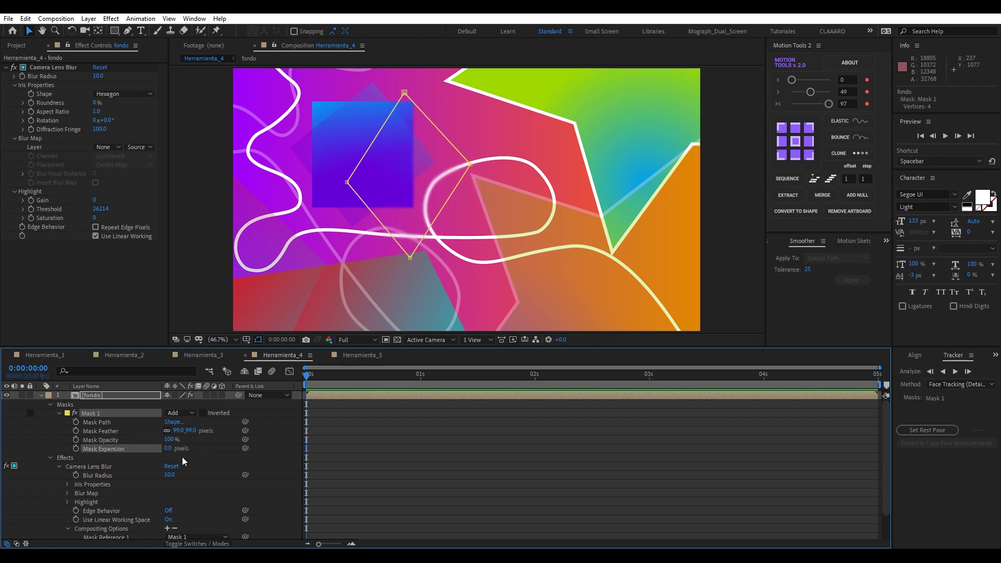
scroll(234, 449, down, 2)
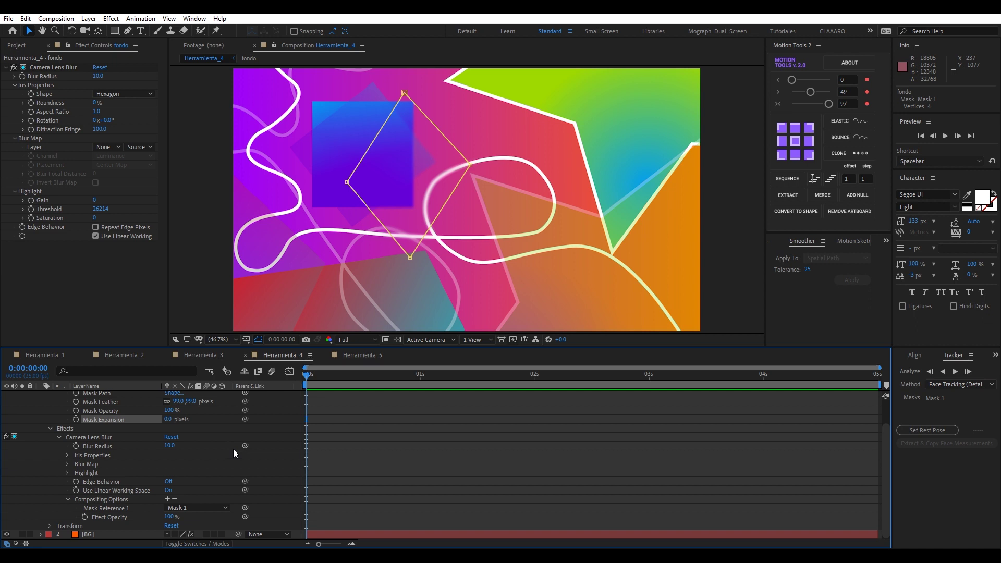
mouse_move(405, 92)
mouse_down()
mouse_move(418, 167)
mouse_move(409, 129)
mouse_up()
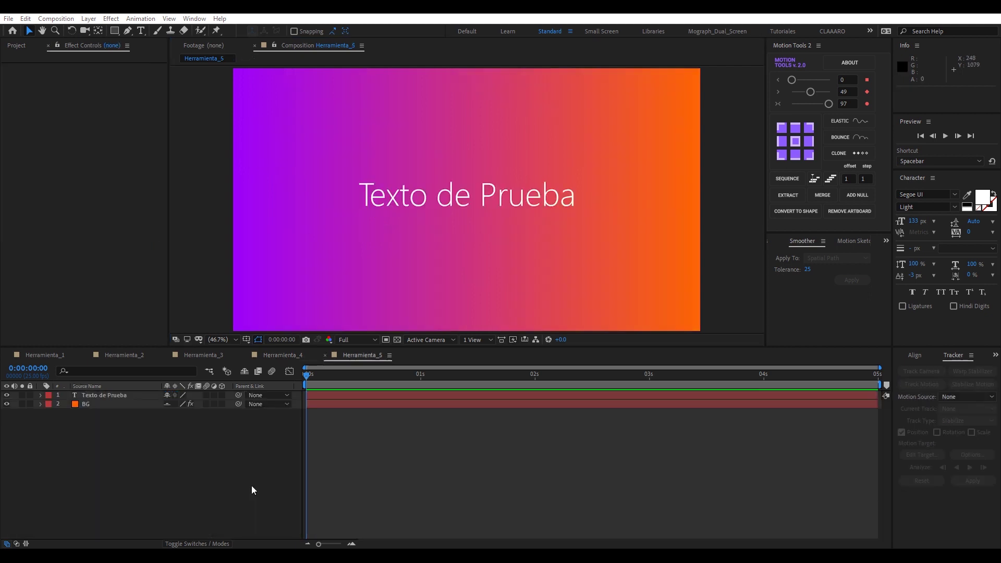
Select the Texto de Prueba layer in the Herramienta_5 timeline
click(251, 490)
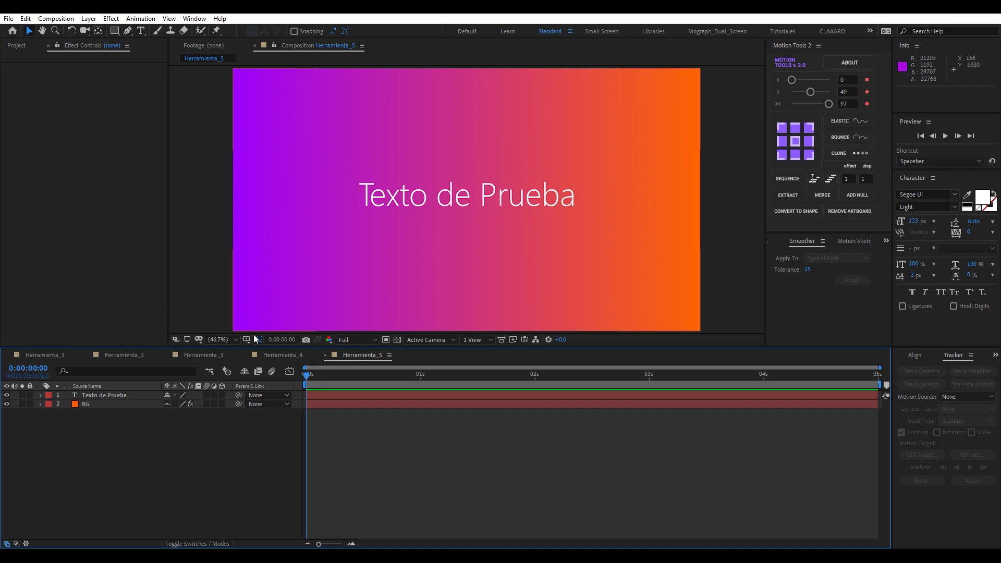
click(140, 396)
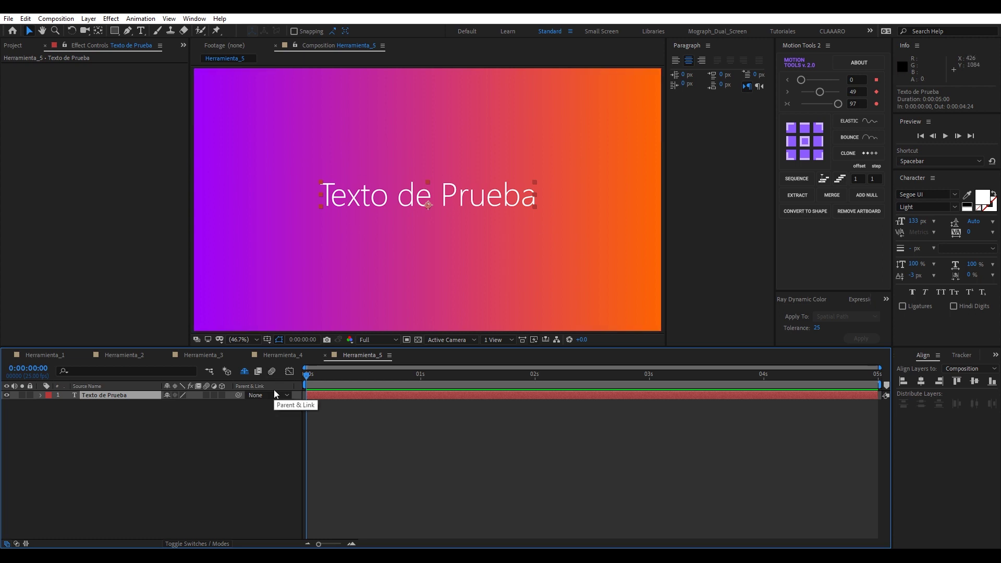
Activate the Horizontal Type tool and bring up the Texto de Prueba layer's text options
click(365, 196)
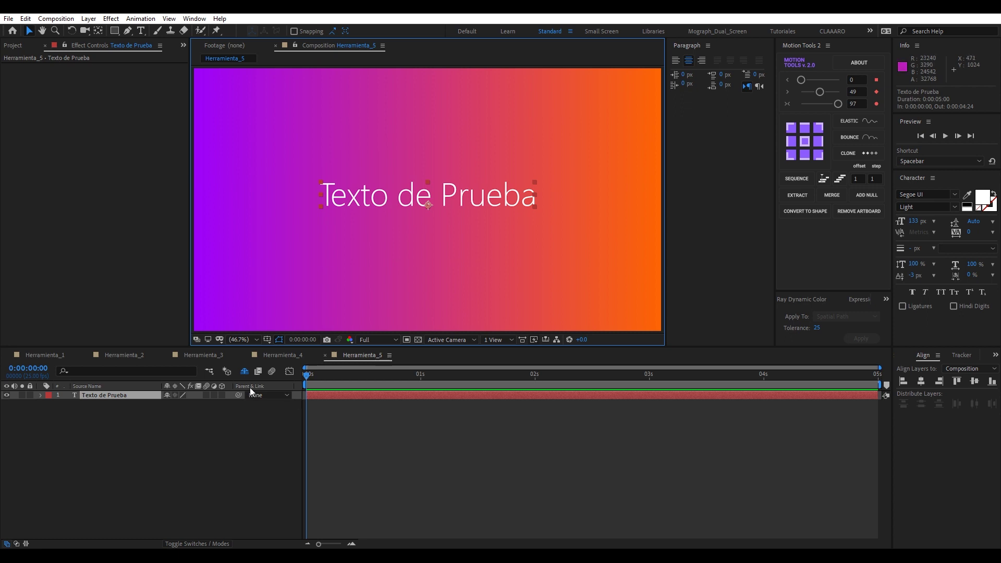
click(141, 32)
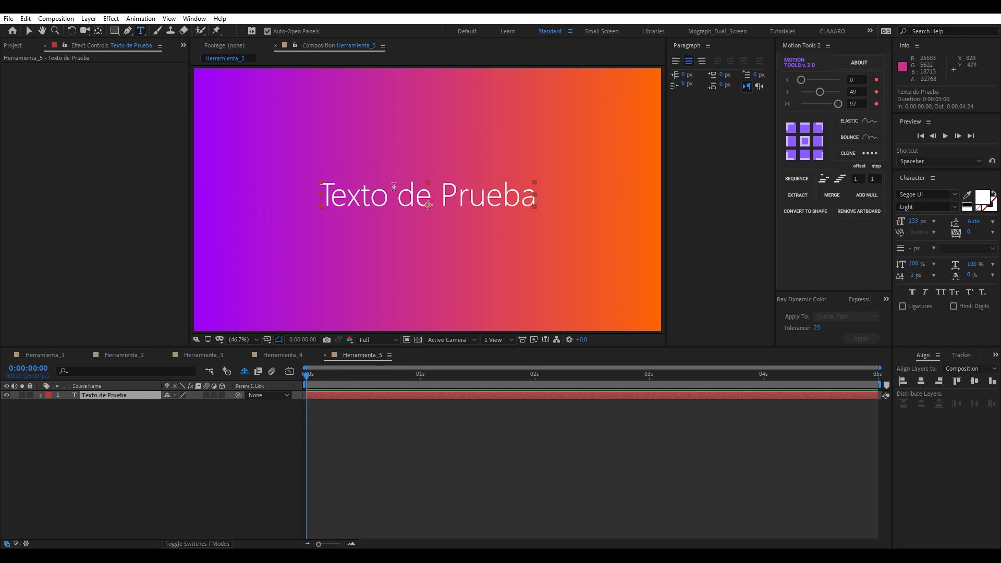
click(127, 396)
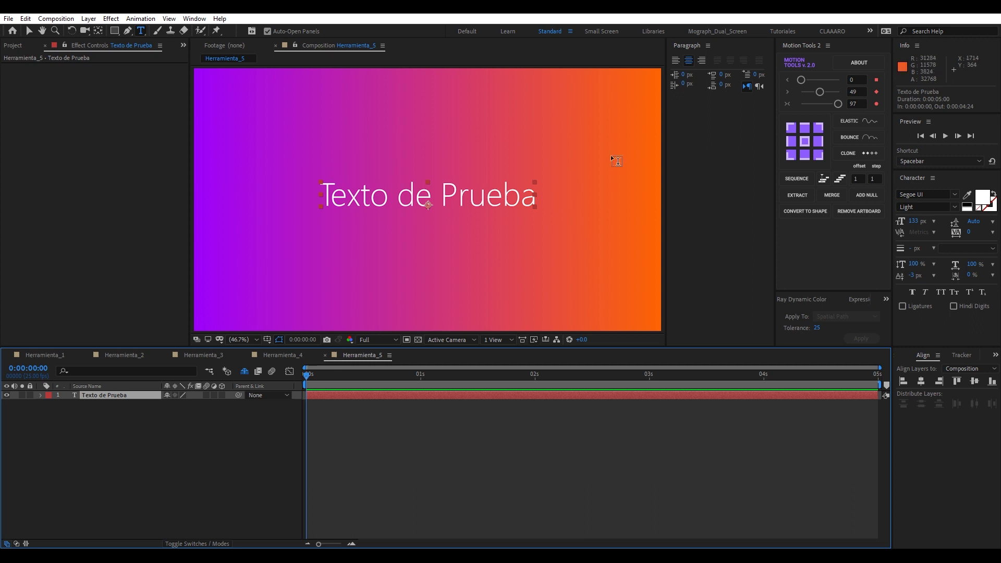
right_click(375, 197)
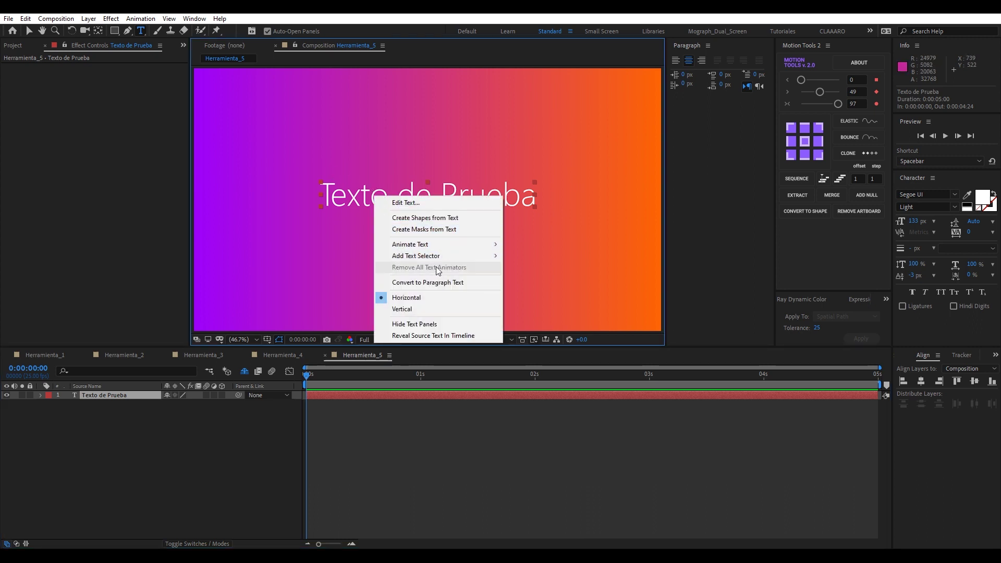
Convert 'Texto de Prueba' to paragraph text and enter its new text box
click(415, 282)
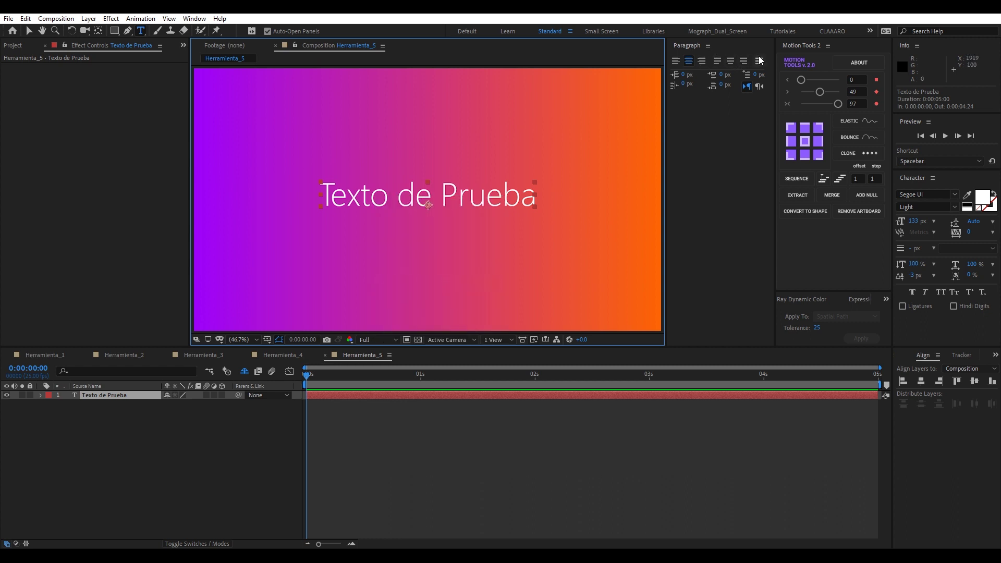
click(372, 196)
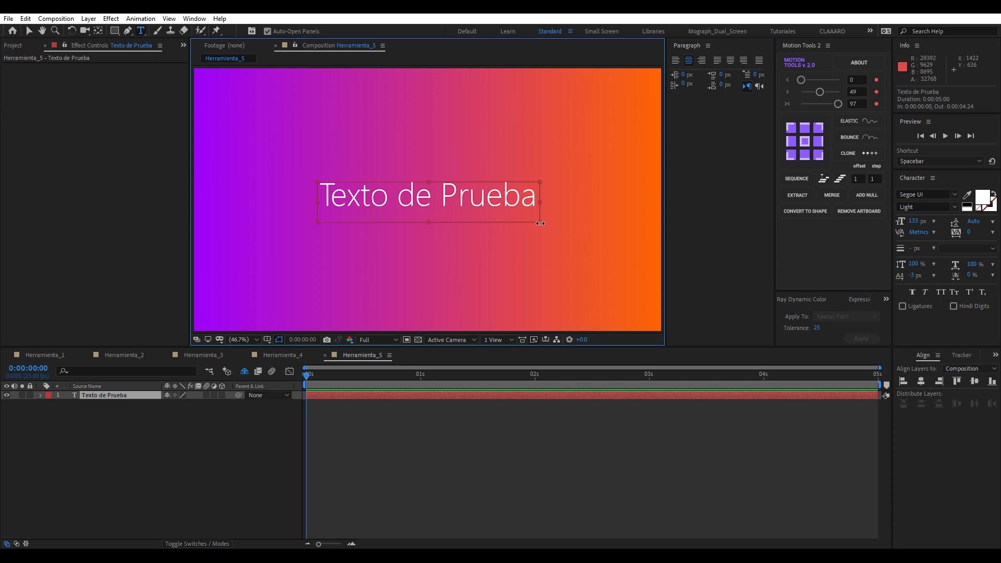
Resize the paragraph box so 'Texto de Prueba' wraps onto two lines
drag(537, 203, 456, 203)
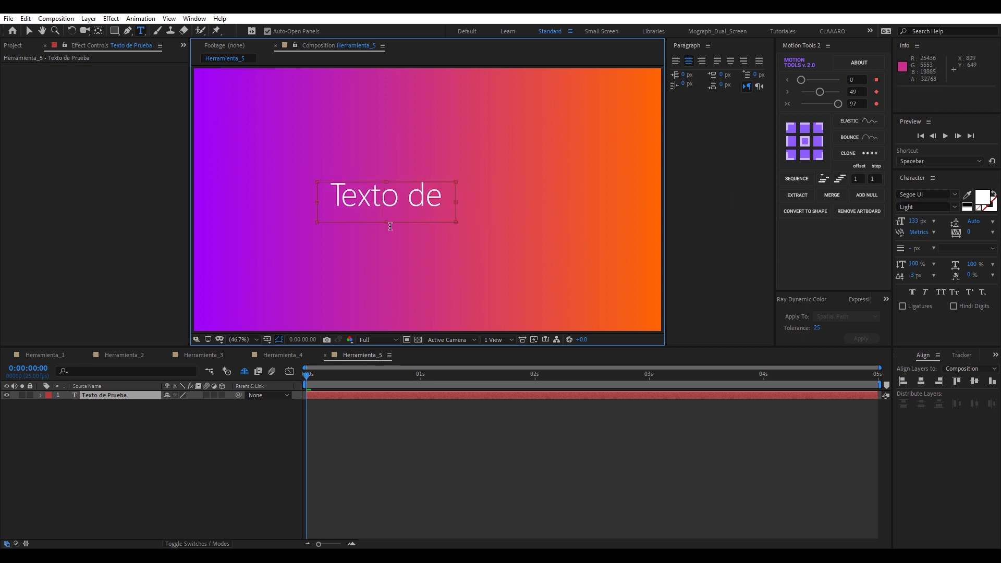
drag(387, 225, 387, 287)
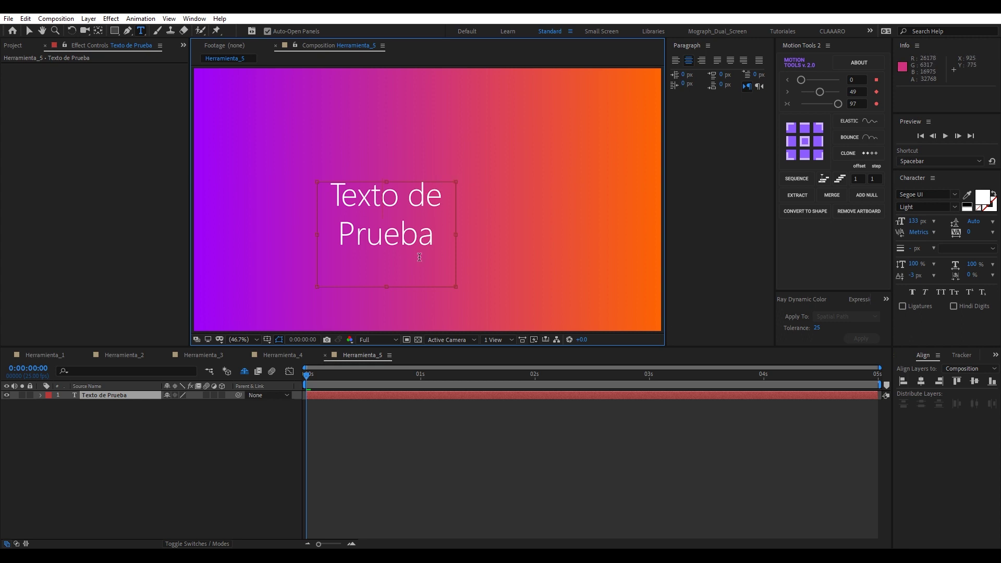
mouse_move(456, 182)
mouse_down()
mouse_move(522, 124)
mouse_move(519, 153)
mouse_move(532, 158)
mouse_up()
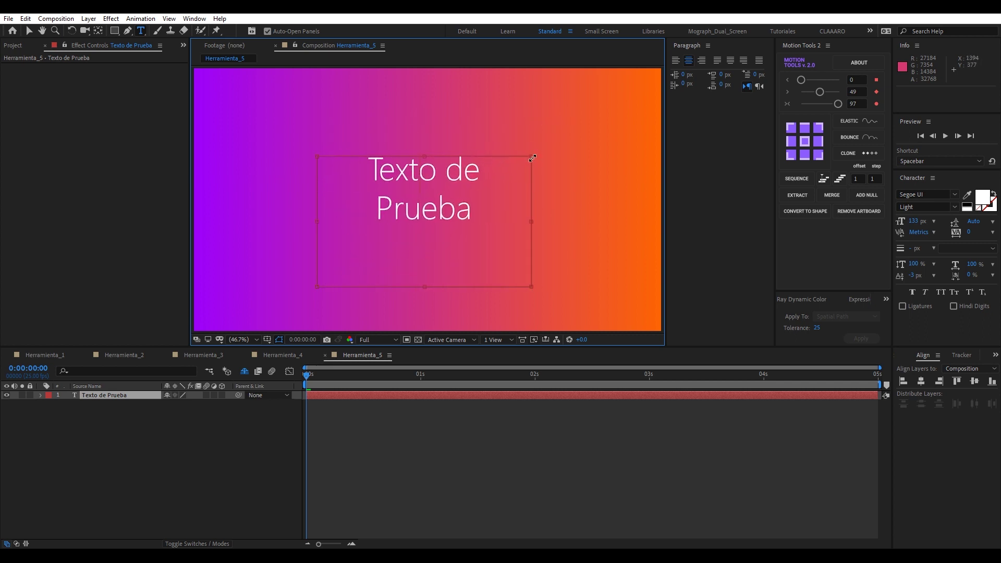
drag(533, 158, 515, 122)
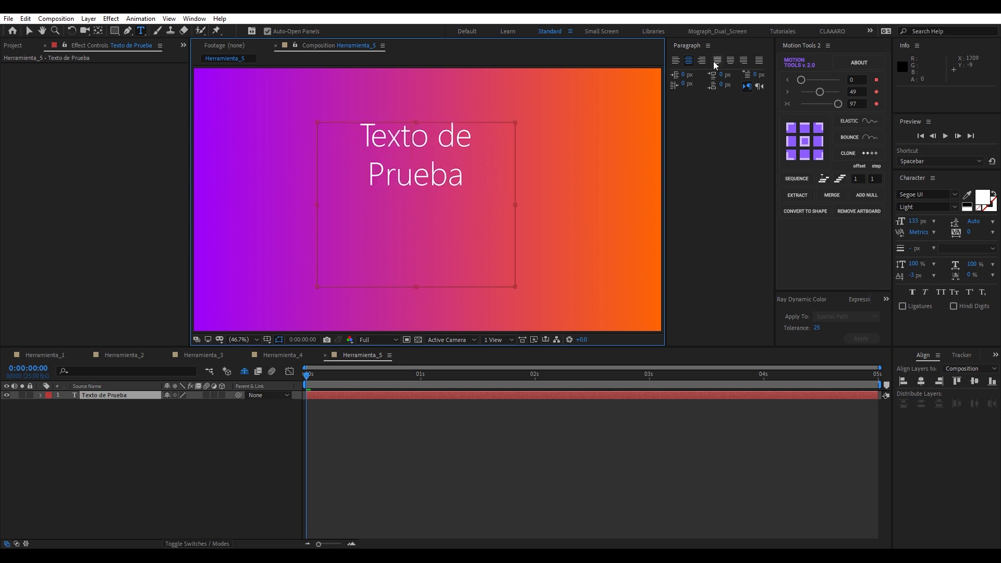
Try Justify All on the paragraph, then settle on centred alignment
click(759, 61)
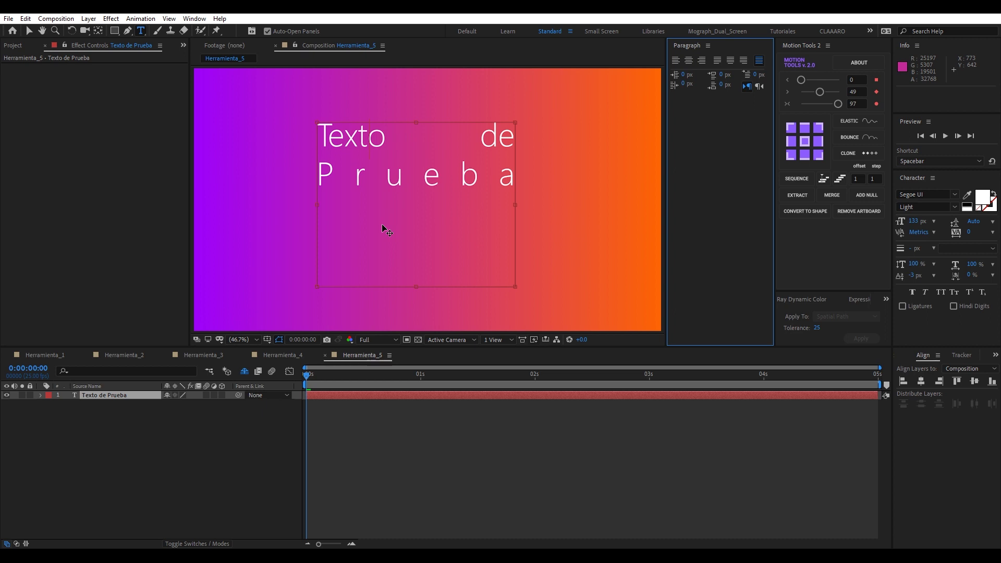
key(ctrl+shift+c)
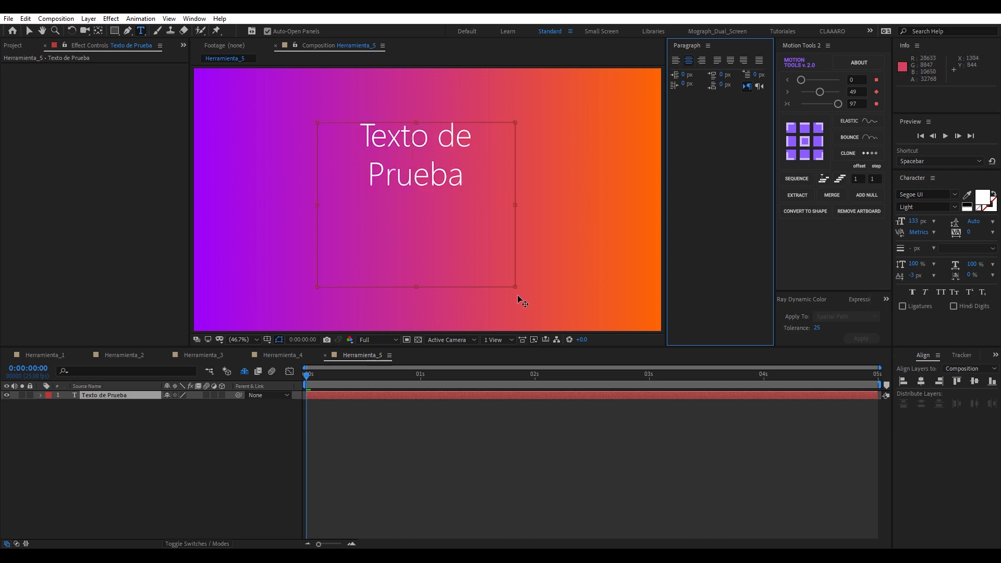
Widen and shorten the paragraph box until 'Texto de Prueba' fits one line
mouse_move(515, 286)
mouse_down()
mouse_move(538, 202)
mouse_move(575, 152)
mouse_up()
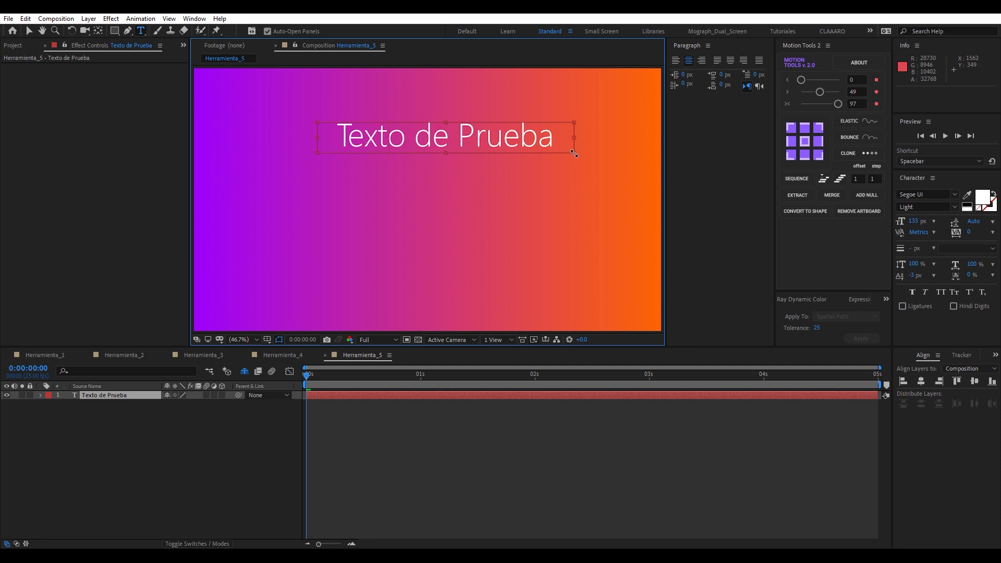